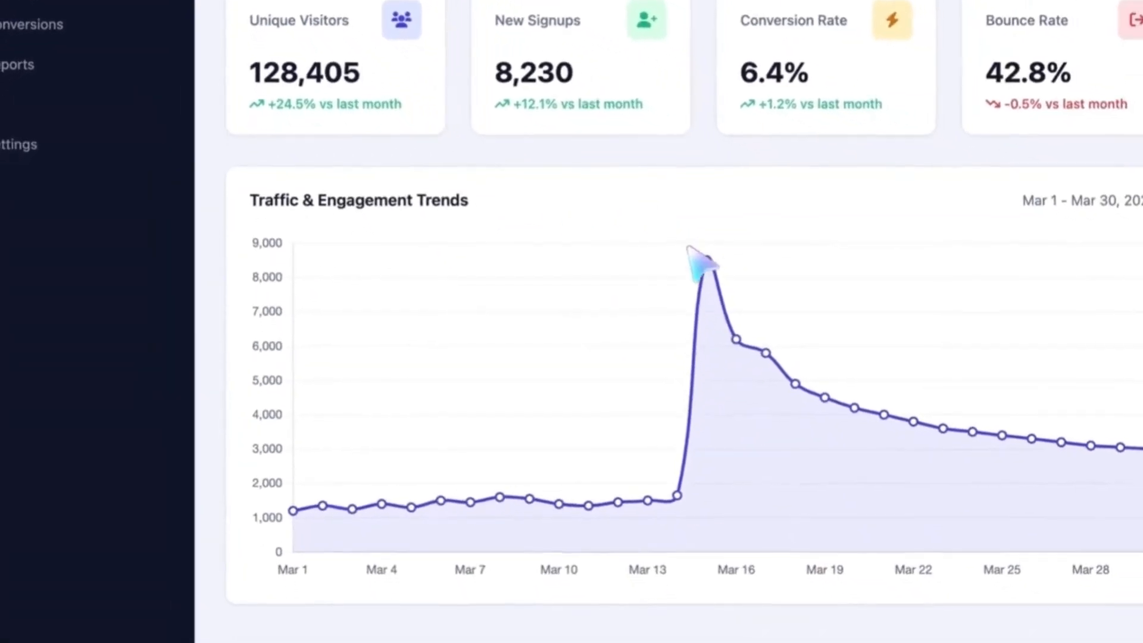
Select and deselect the site address in Chrome, then scroll up and down the web page.
mouse_move(704, 257)
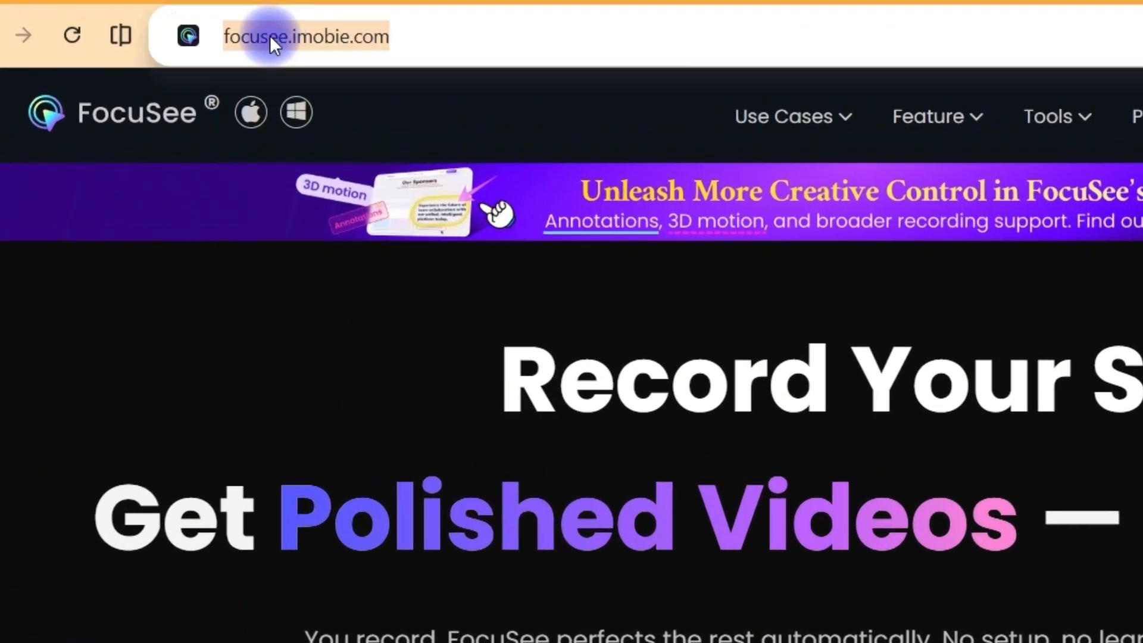
left_click(212, 49)
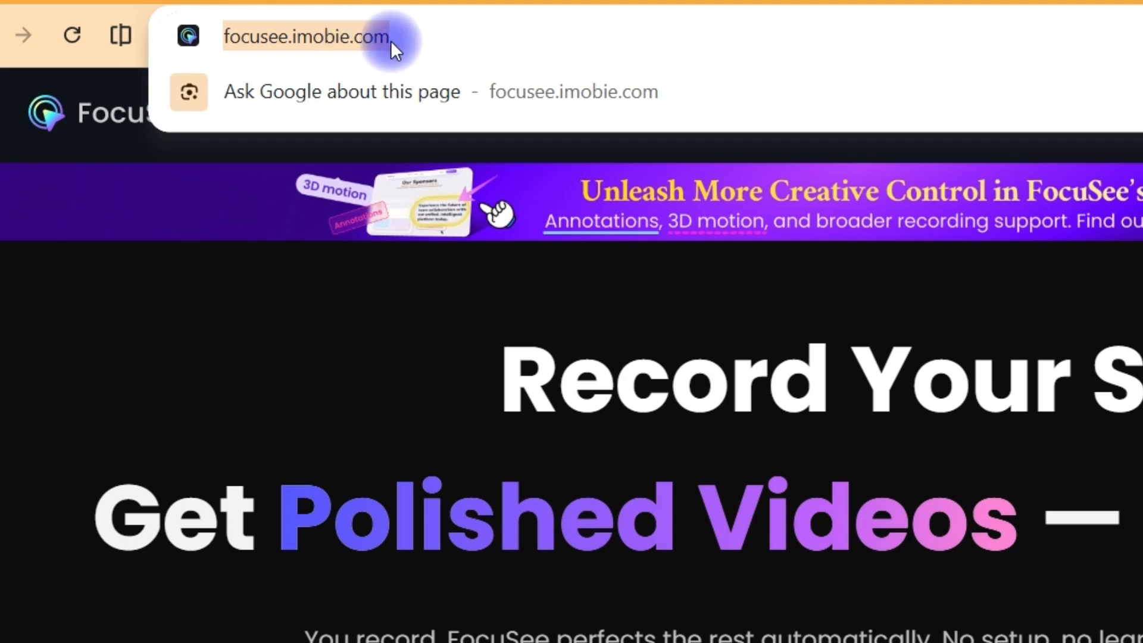
left_click(127, 378)
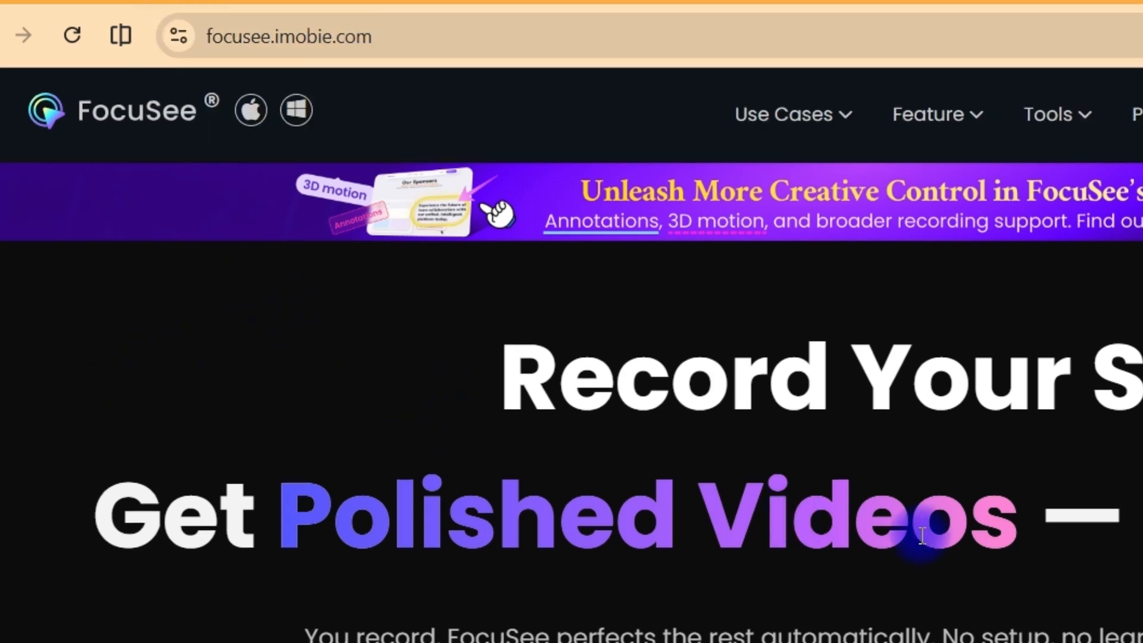
scroll(918, 523, "down", 5)
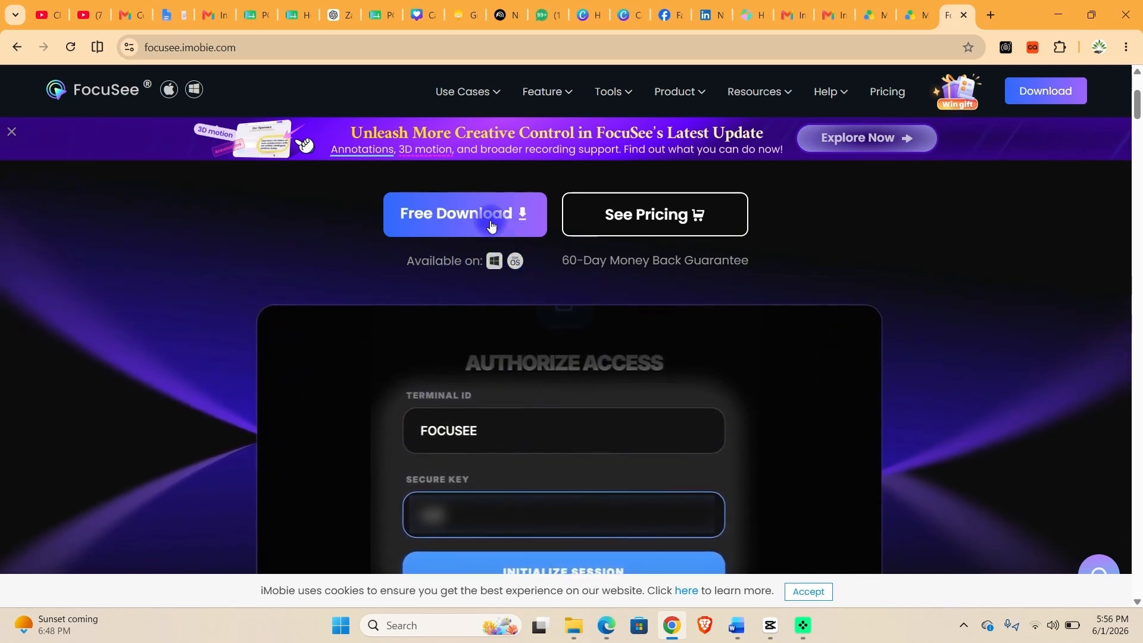
scroll(489, 262, "down", 3)
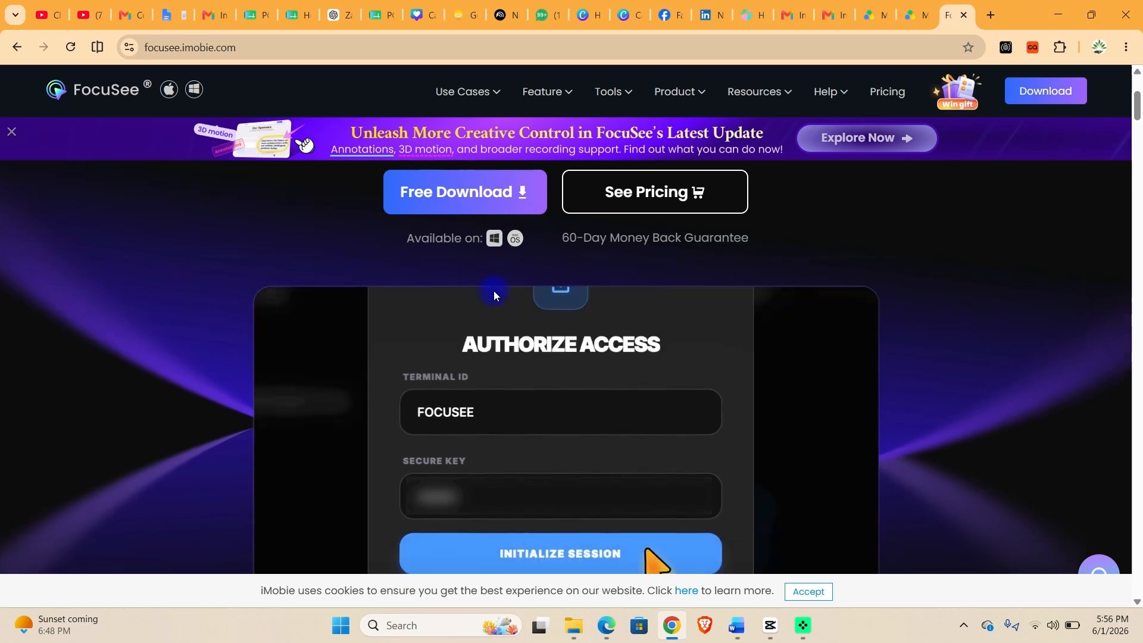
scroll(492, 288, "up", 2)
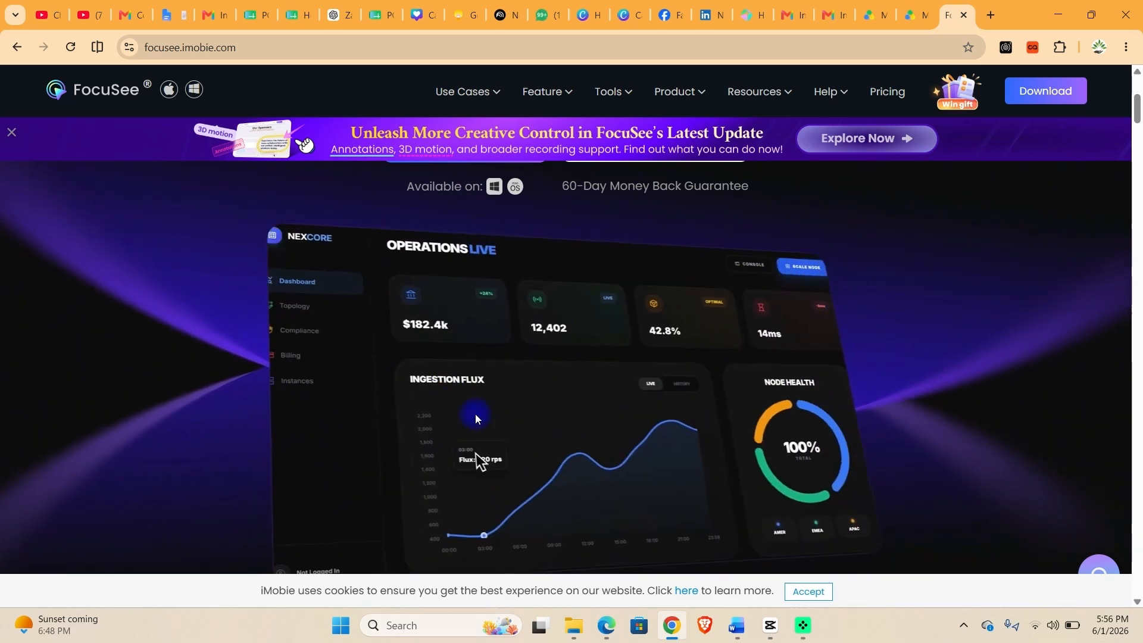
scroll(320, 345, "down", 8)
scroll(655, 458, "down", 6)
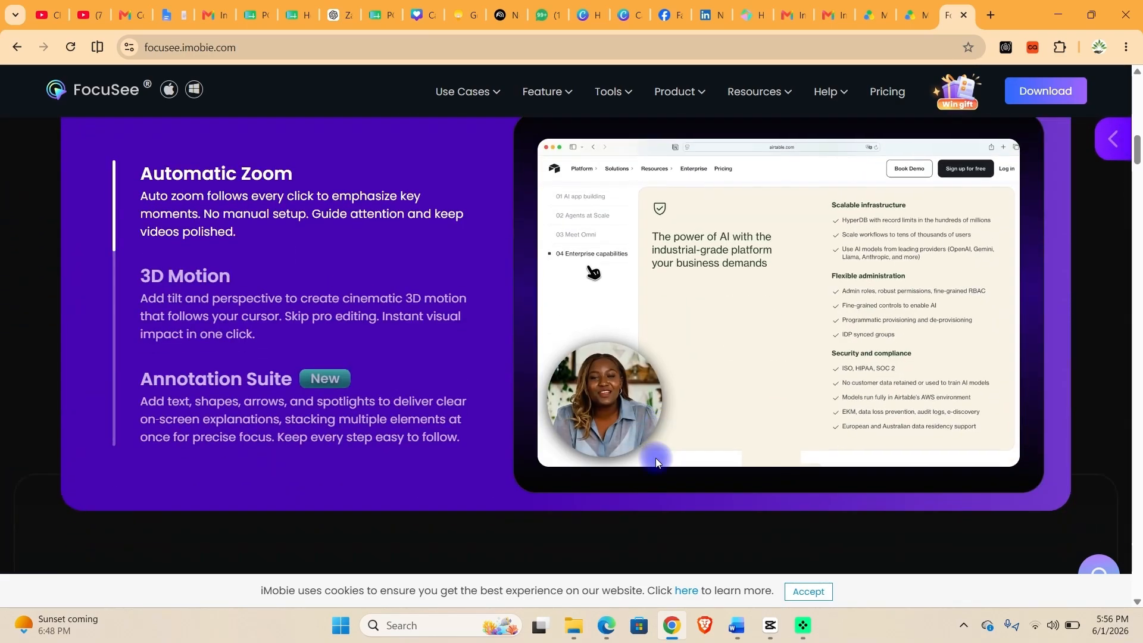
scroll(619, 399, "up", 3)
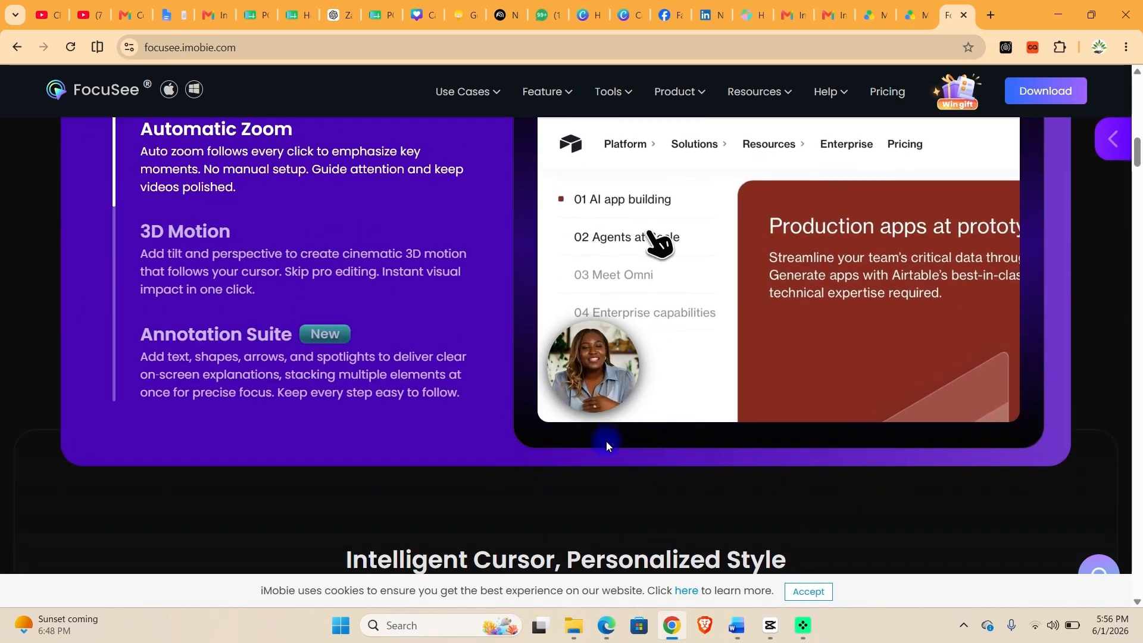
scroll(606, 441, "down", 5)
scroll(606, 444, "up", 3)
scroll(606, 445, "down", 4)
scroll(556, 440, "down", 10)
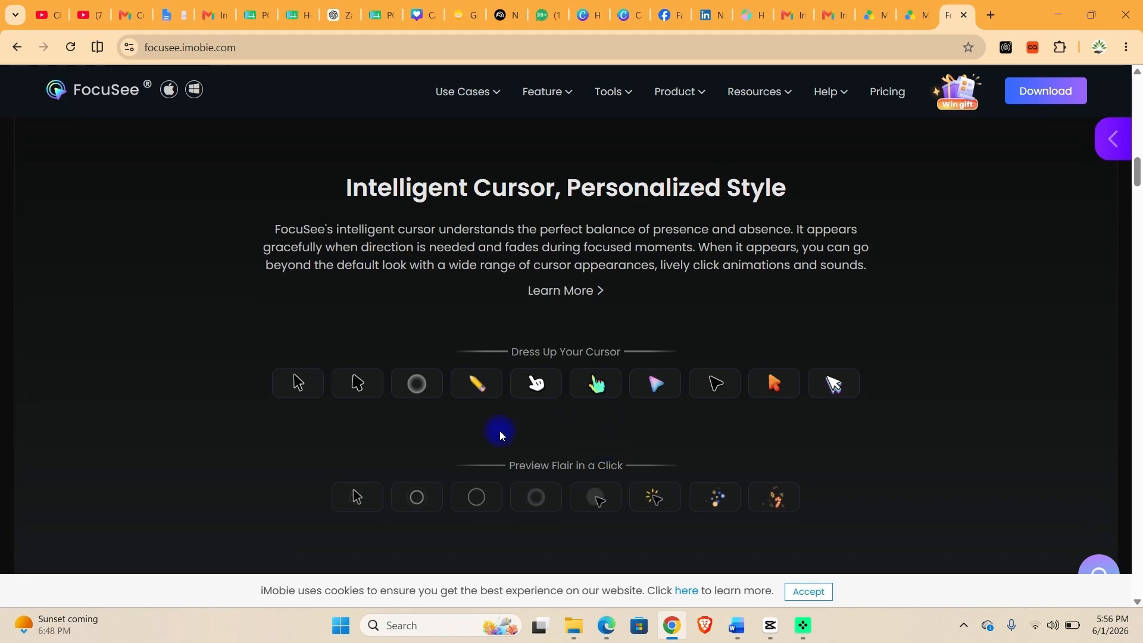
scroll(555, 440, "down", 7)
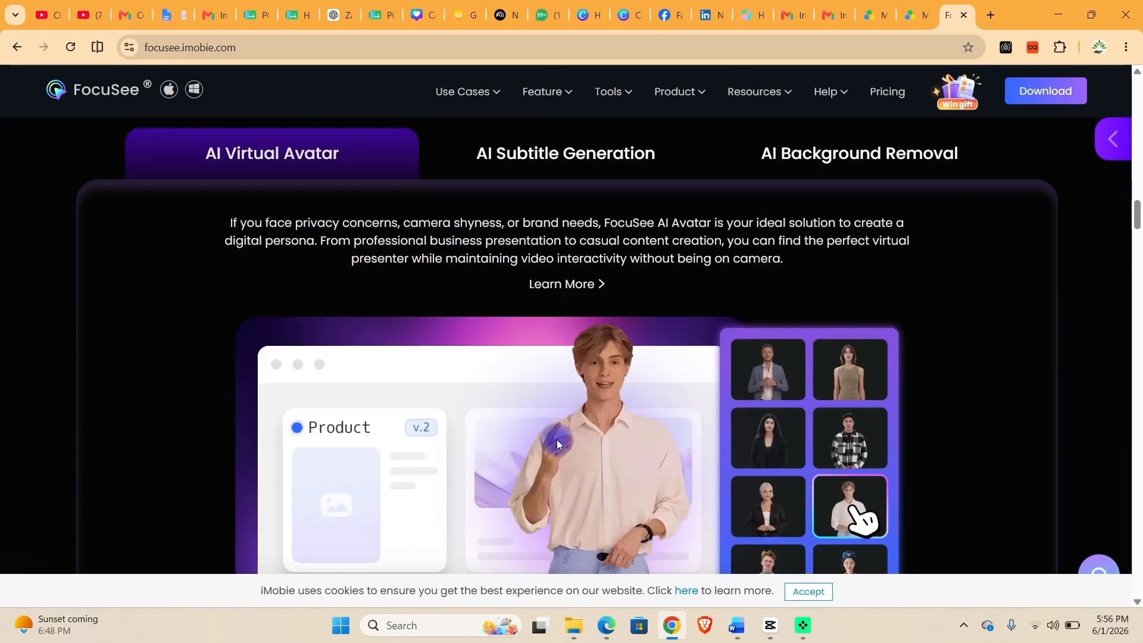
scroll(559, 434, "up", 3)
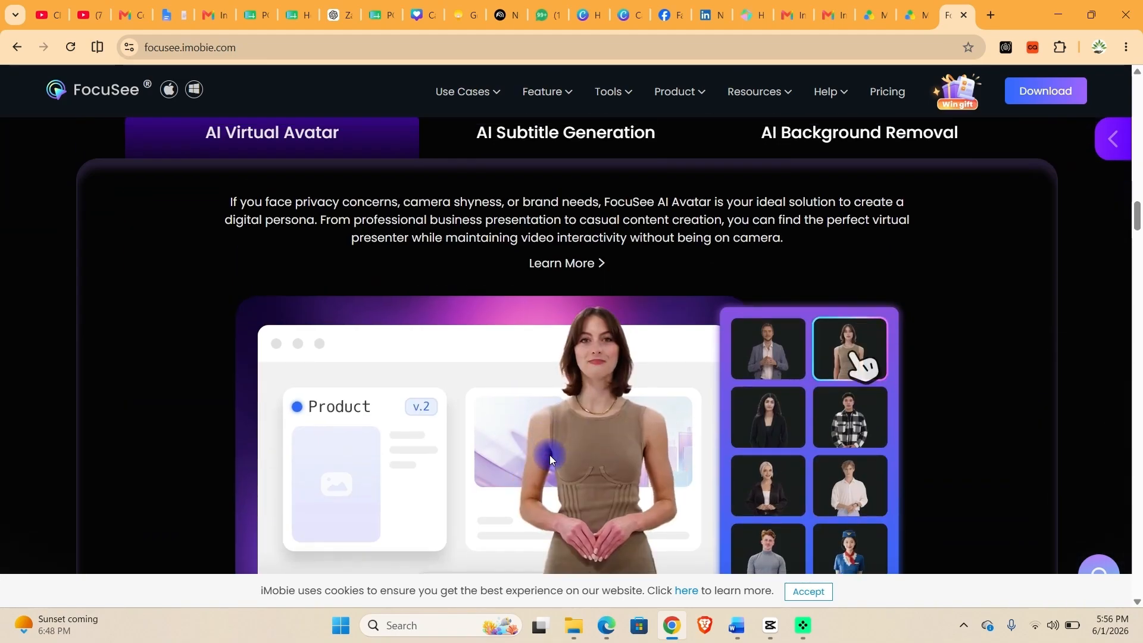
scroll(551, 455, "down", 12)
scroll(580, 414, "down", 8)
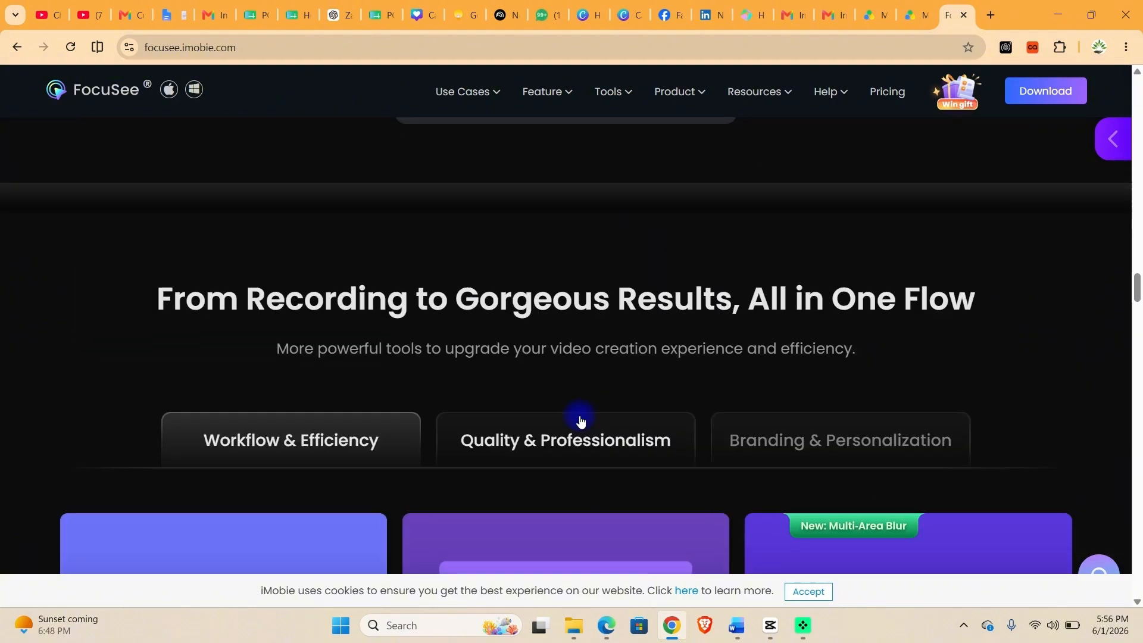
scroll(580, 413, "up", 10)
scroll(588, 411, "up", 20)
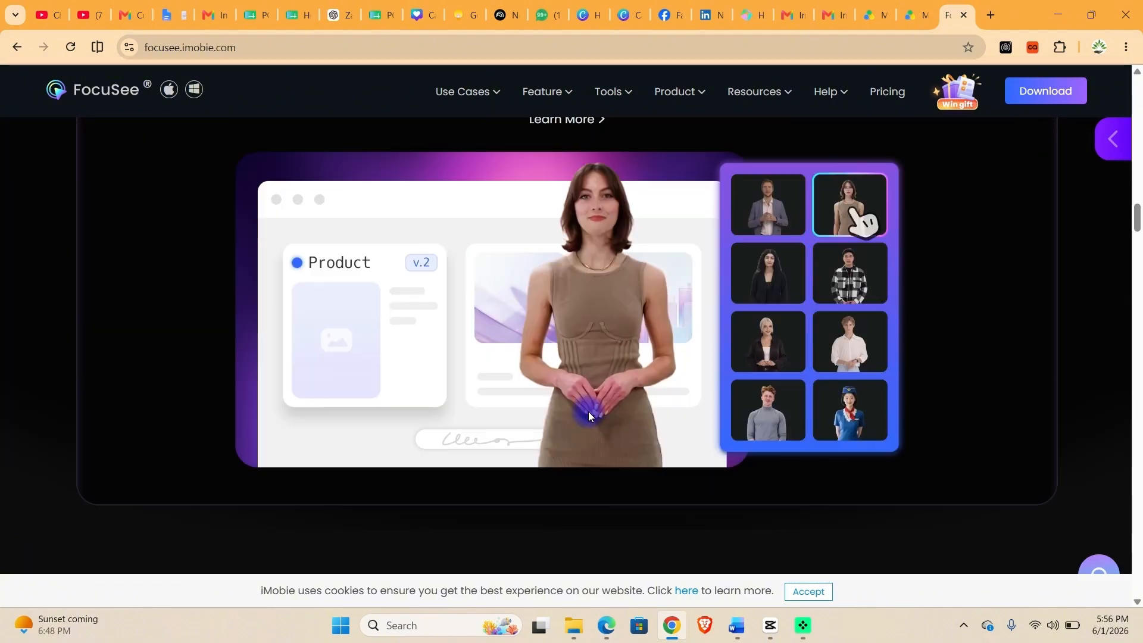
scroll(589, 411, "up", 1)
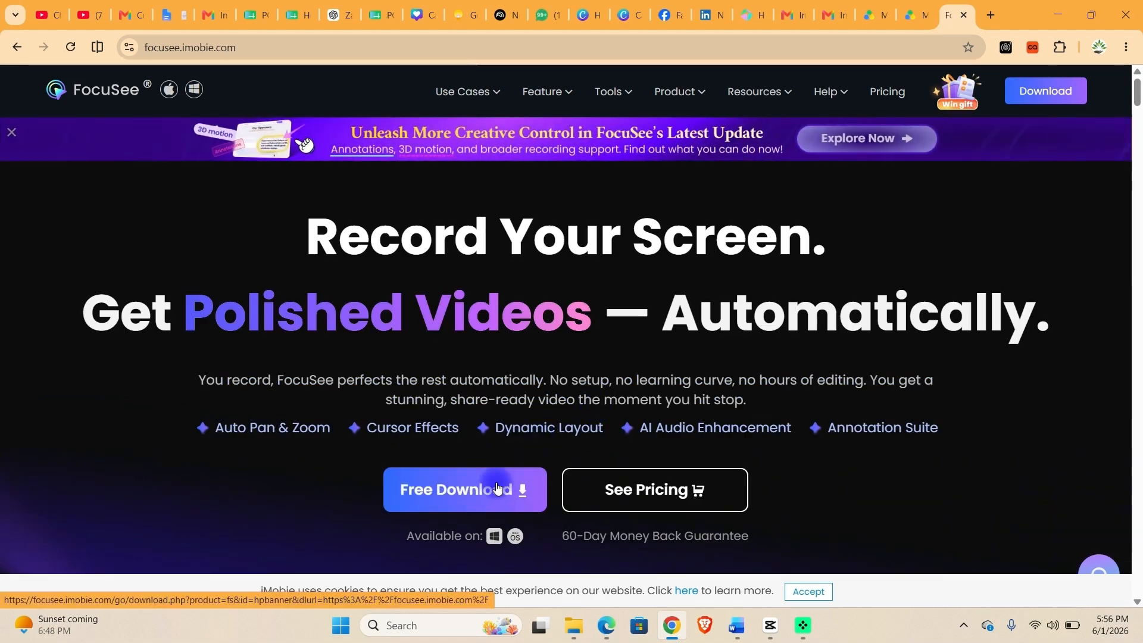
Minimize Chrome and launch FocuSee by searching 'fo' in the Start menu.
left_click(1057, 14)
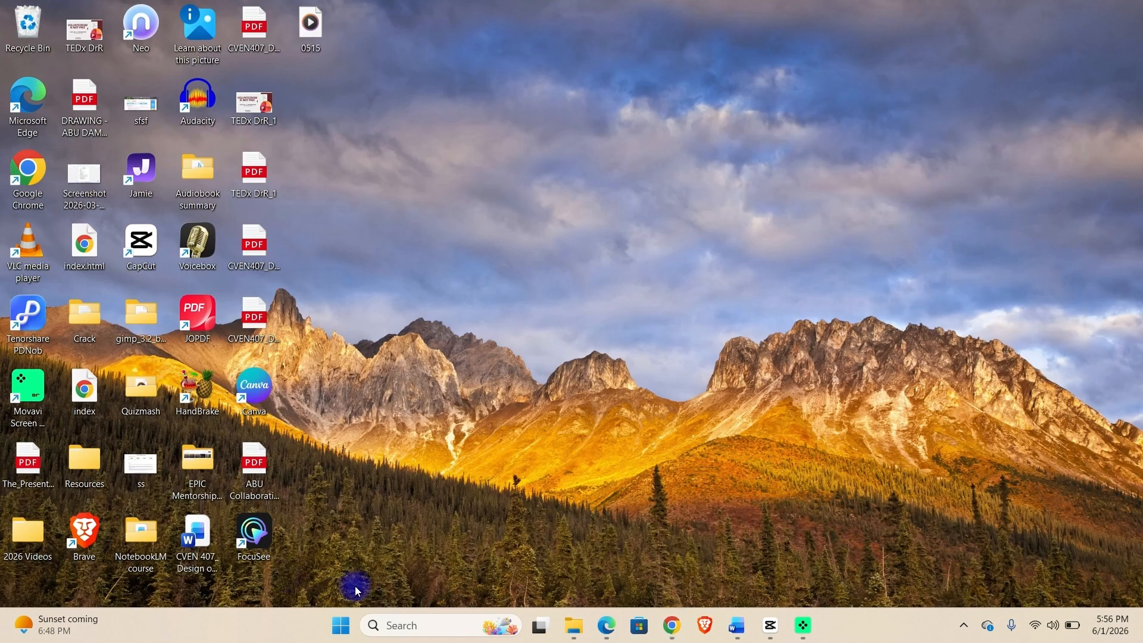
left_click(342, 626)
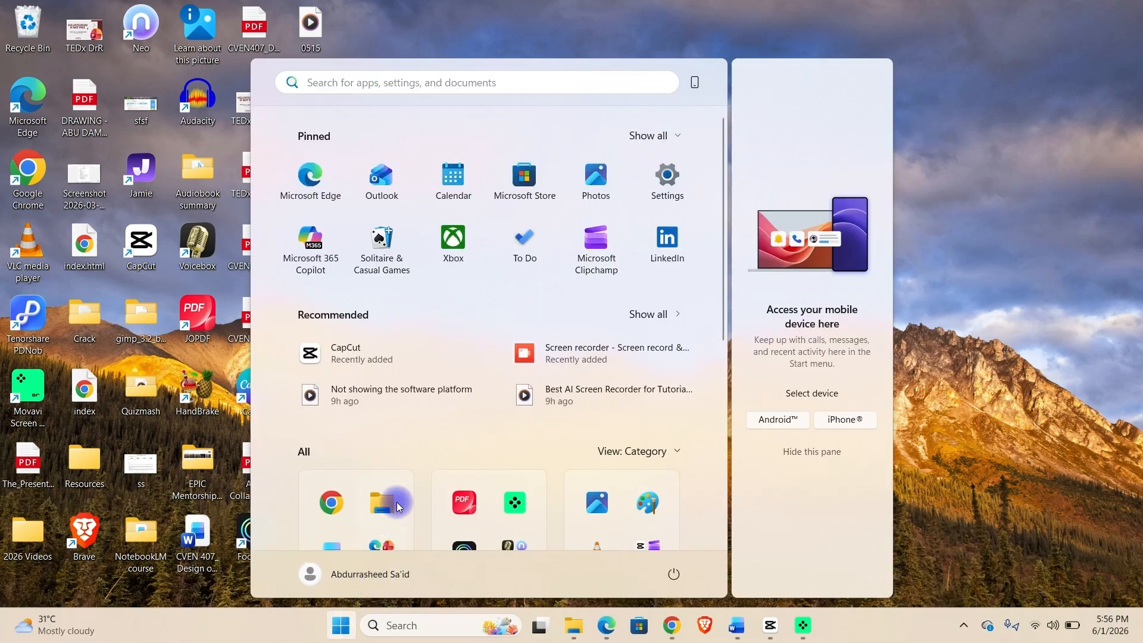
type("fo")
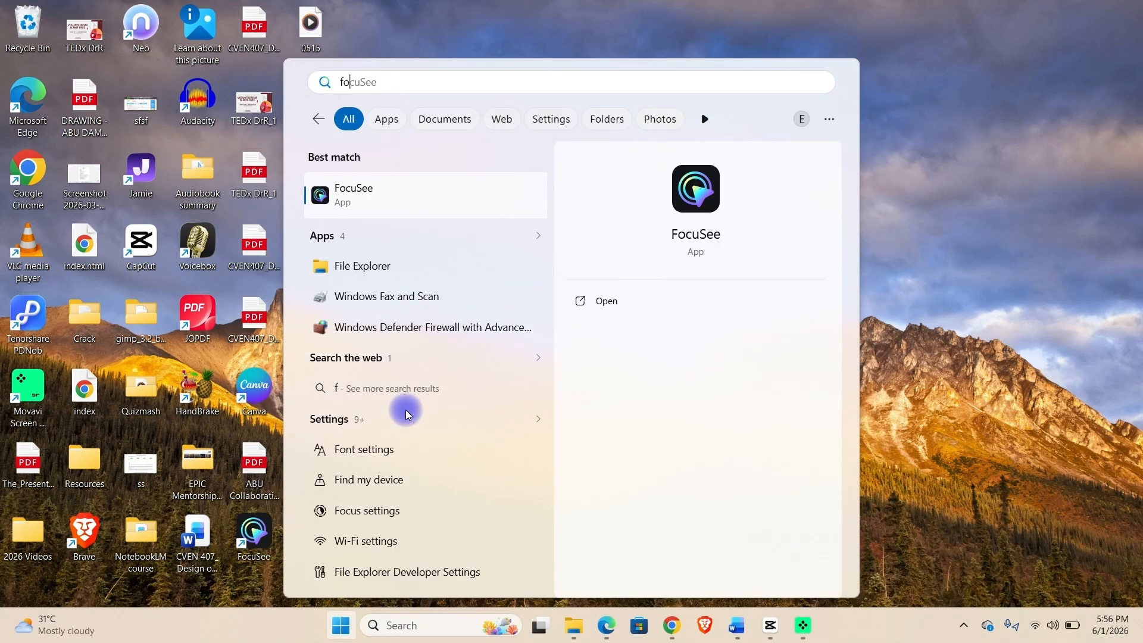
left_click(412, 196)
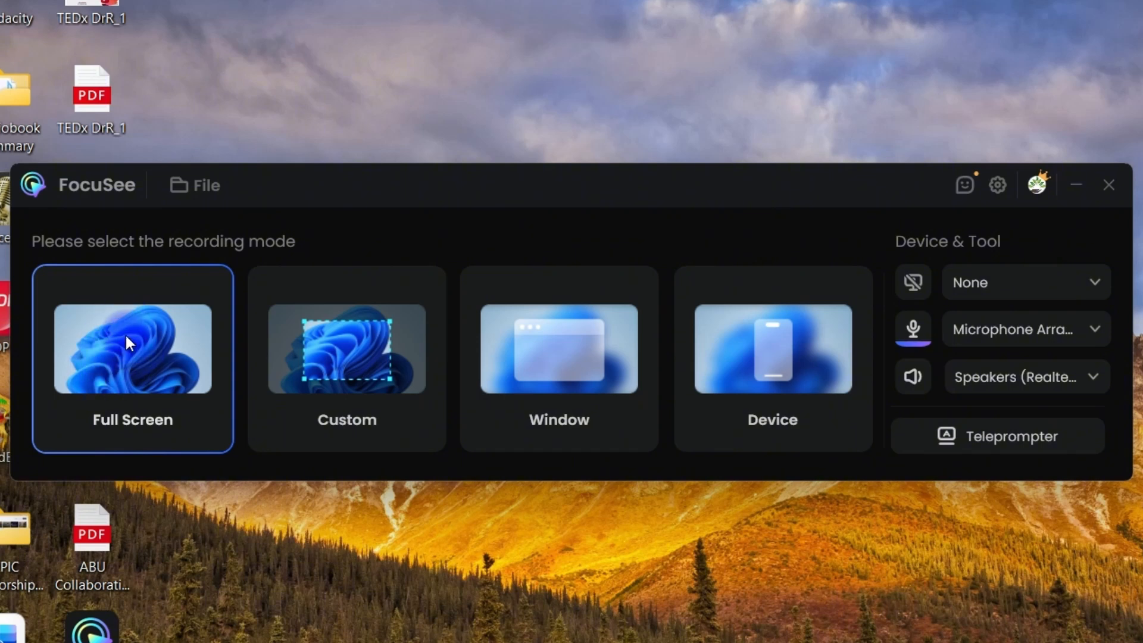
Try the Custom and Window modes, settle on Device, and open the camera source list.
left_click(377, 314)
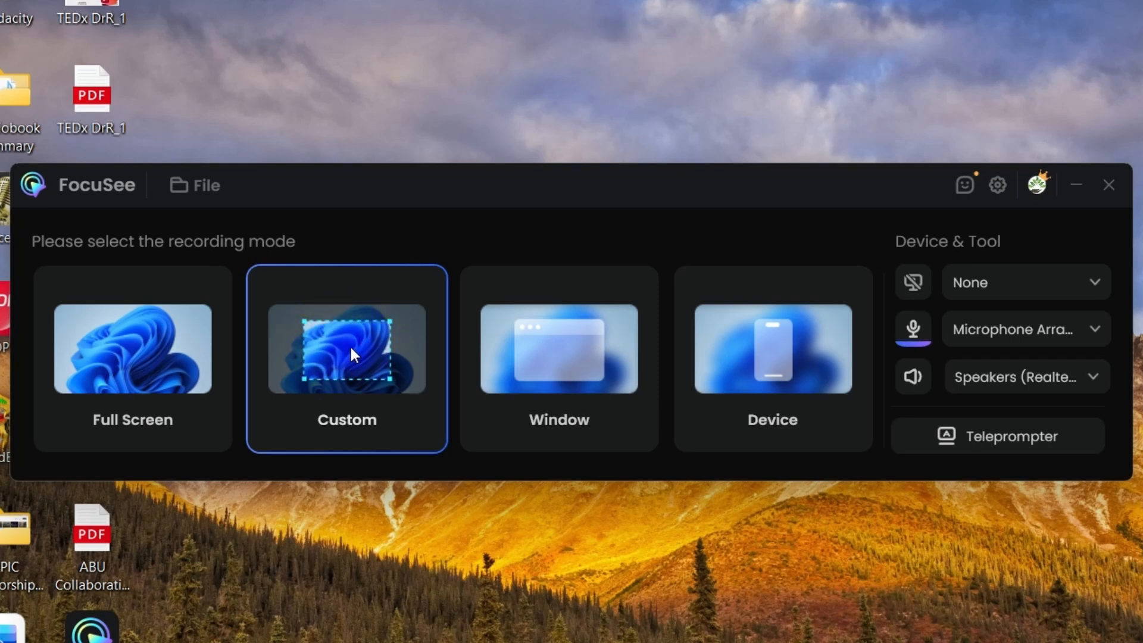
left_click(544, 333)
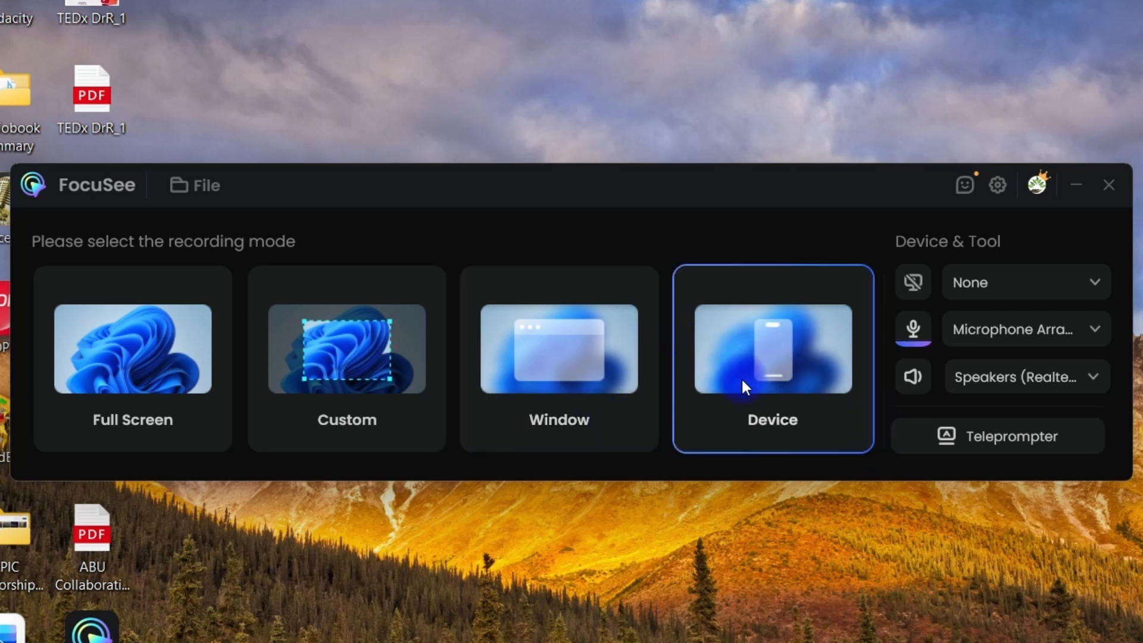
left_click(757, 293)
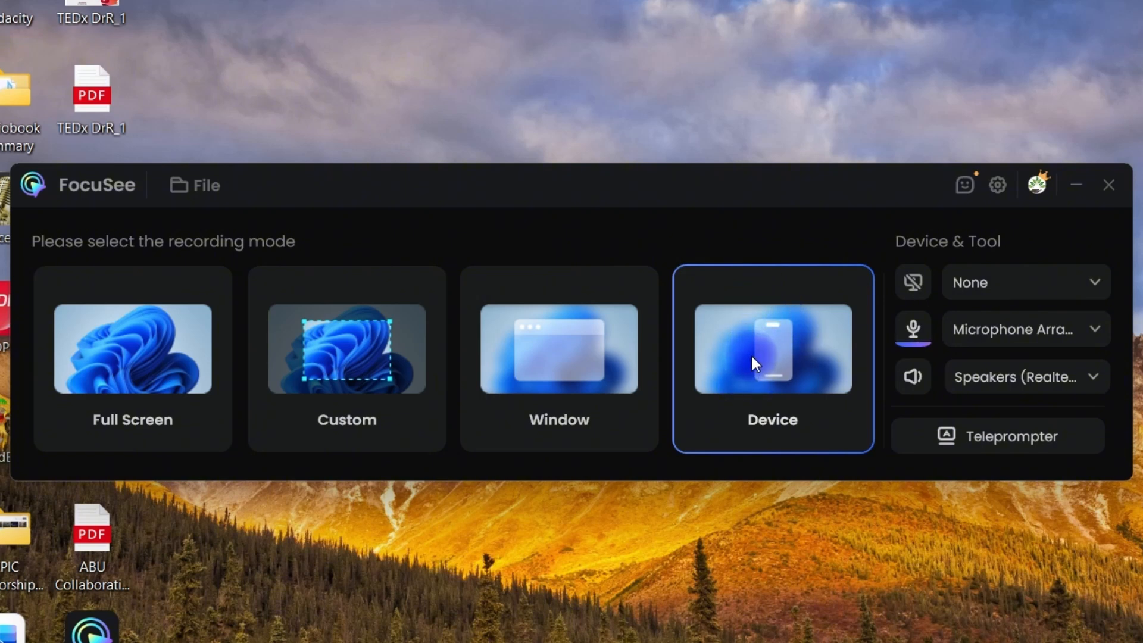
left_click(1063, 283)
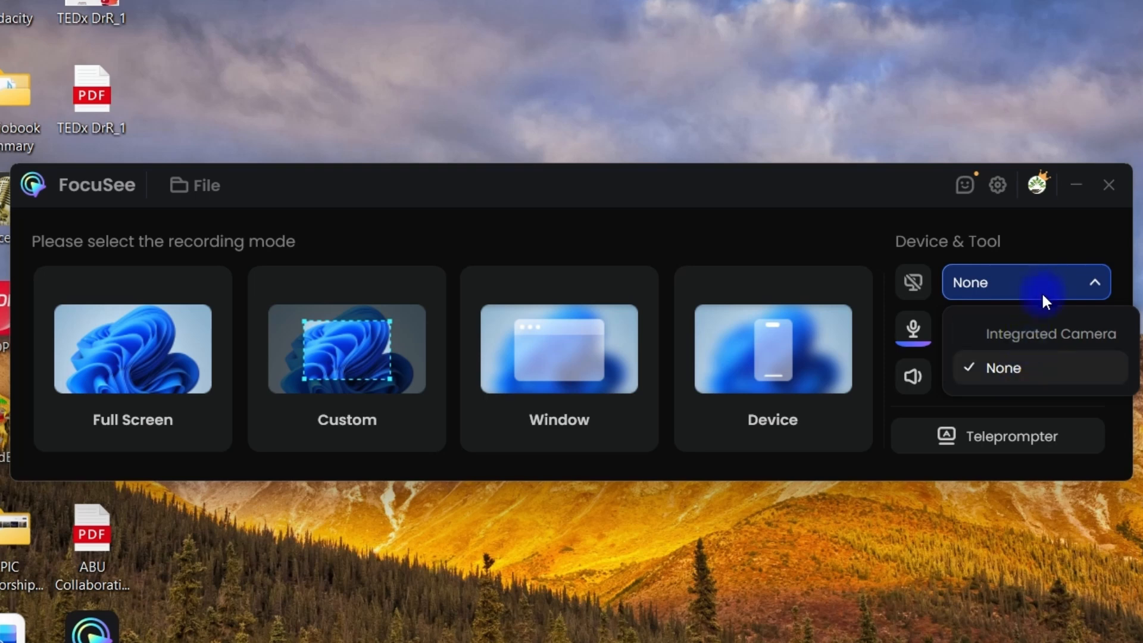
Keep the camera at None and keep the current microphone and speaker sources.
left_click(1045, 280)
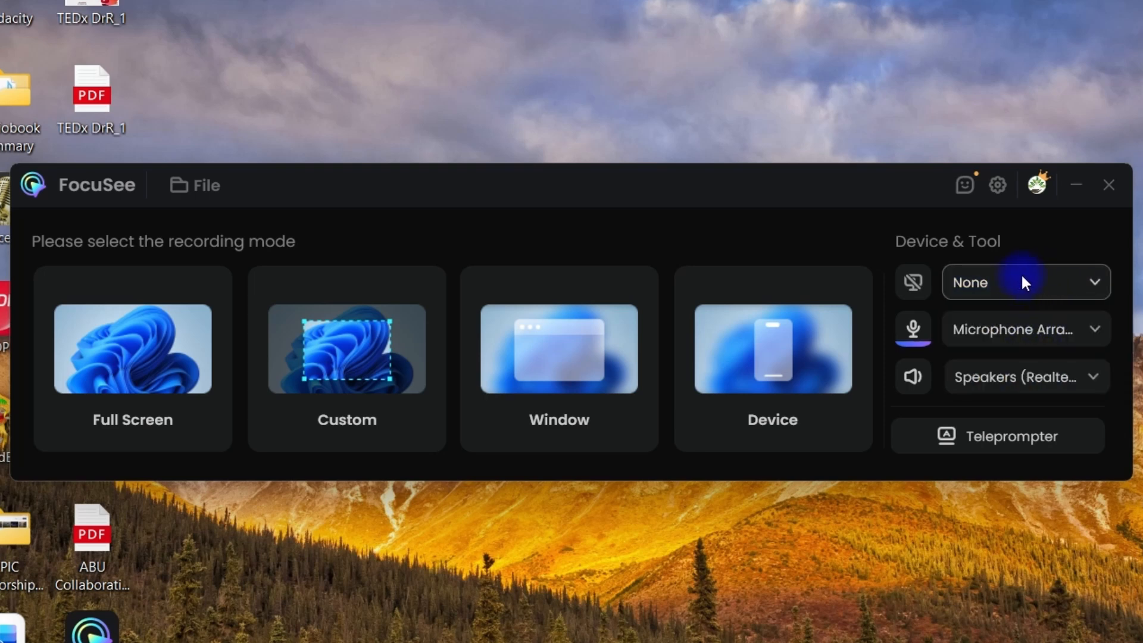
left_click(1065, 326)
left_click(1051, 377)
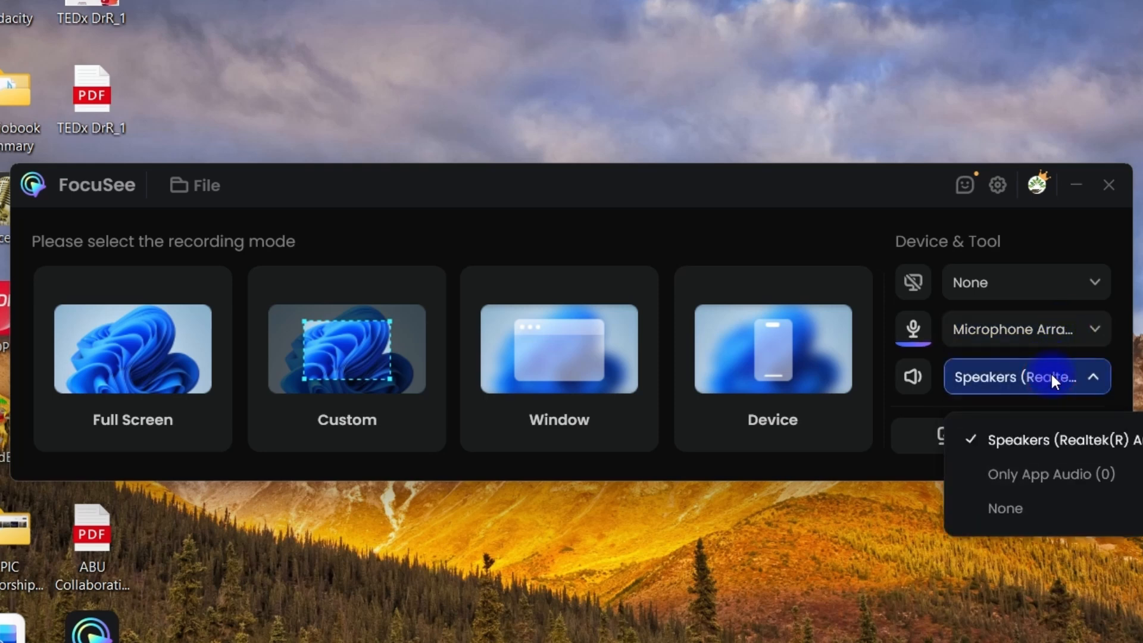
left_click(1014, 381)
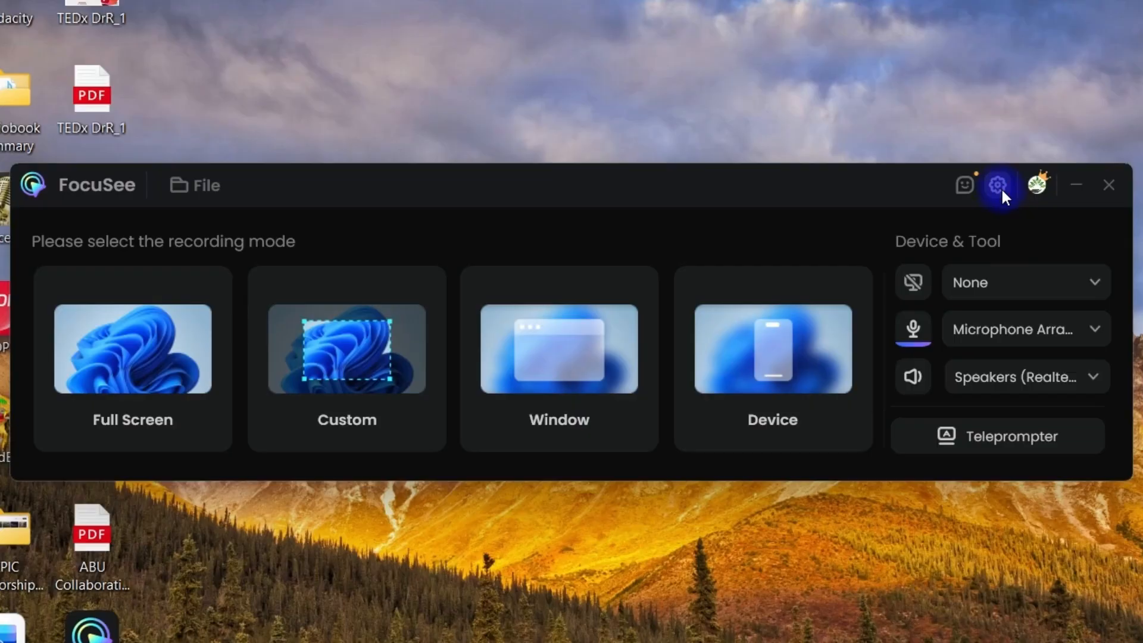
Check the settings menu, close it, and begin a Full Screen recording.
left_click(997, 185)
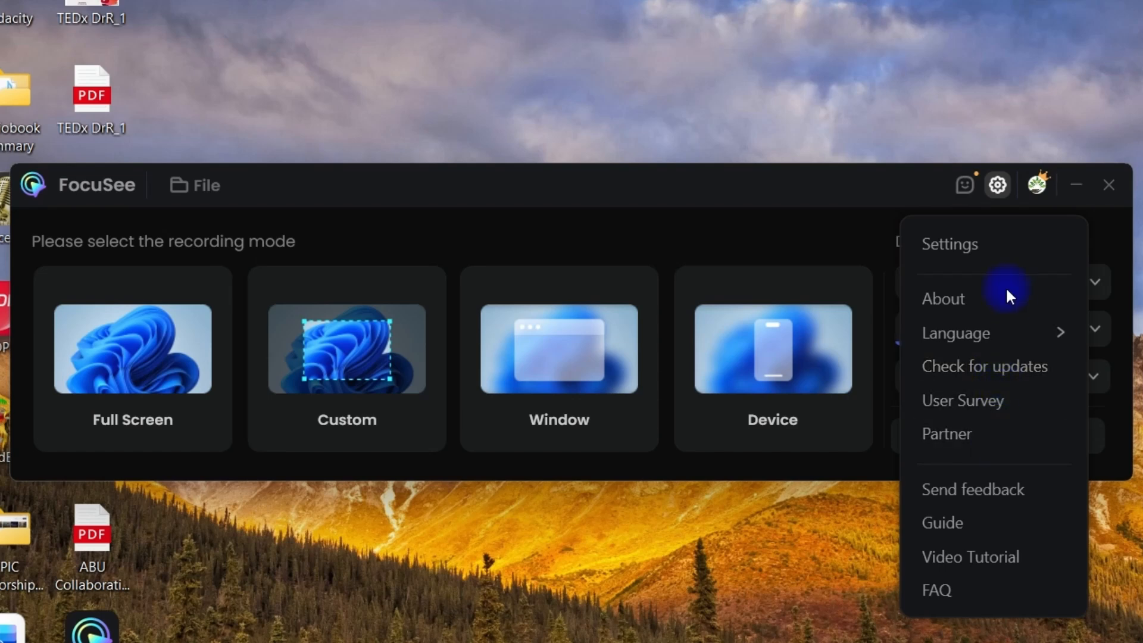
left_click(800, 182)
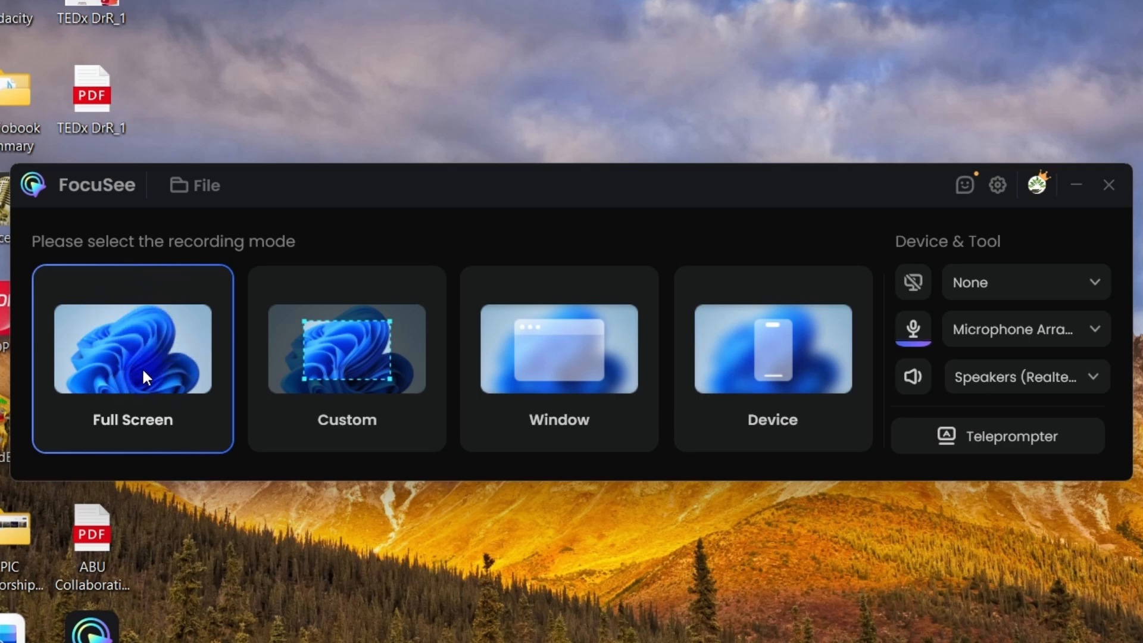
left_click(149, 348)
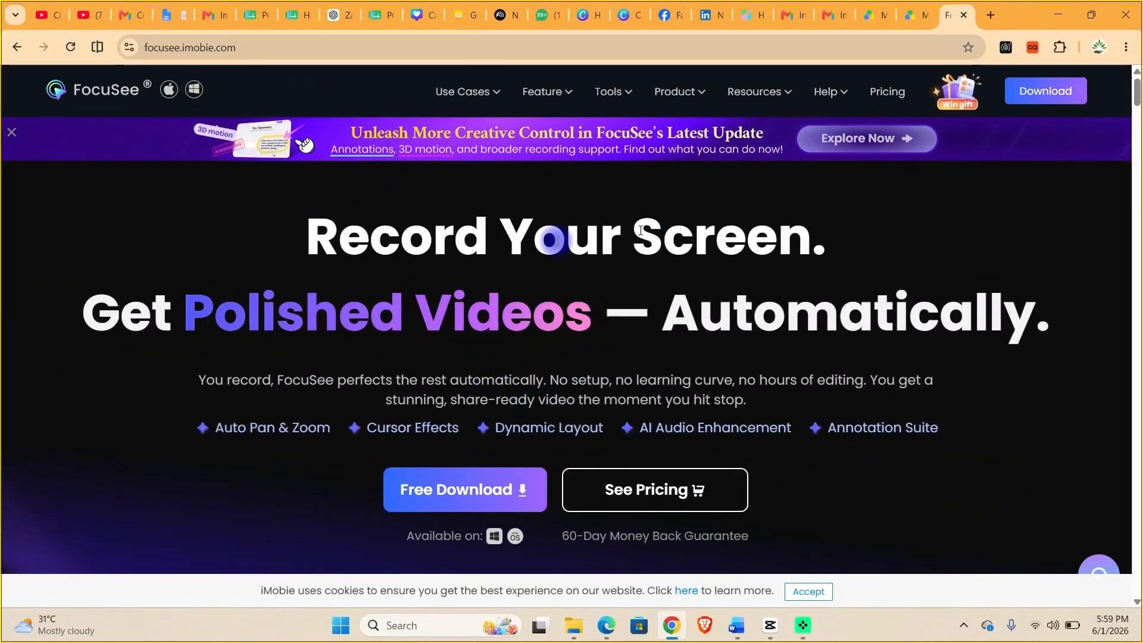
Highlight the Record Your Screen heading, then scroll to the Emphasis section and highlight its words.
left_click_drag(296, 231, 842, 240)
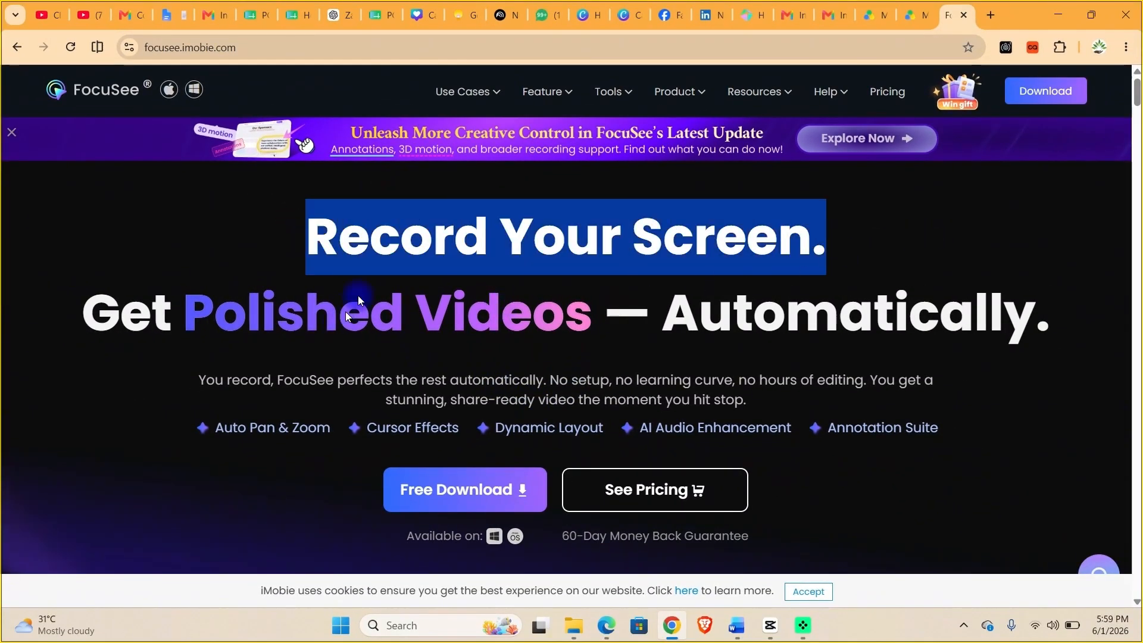
left_click(241, 48)
left_click(231, 51)
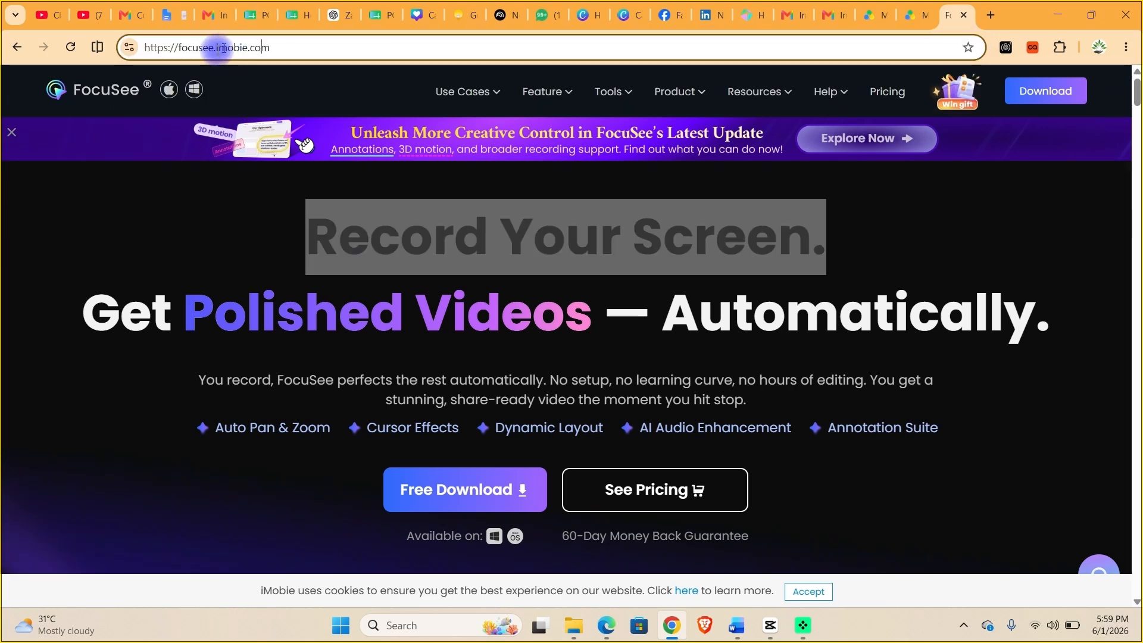
scroll(293, 255, "down", 8)
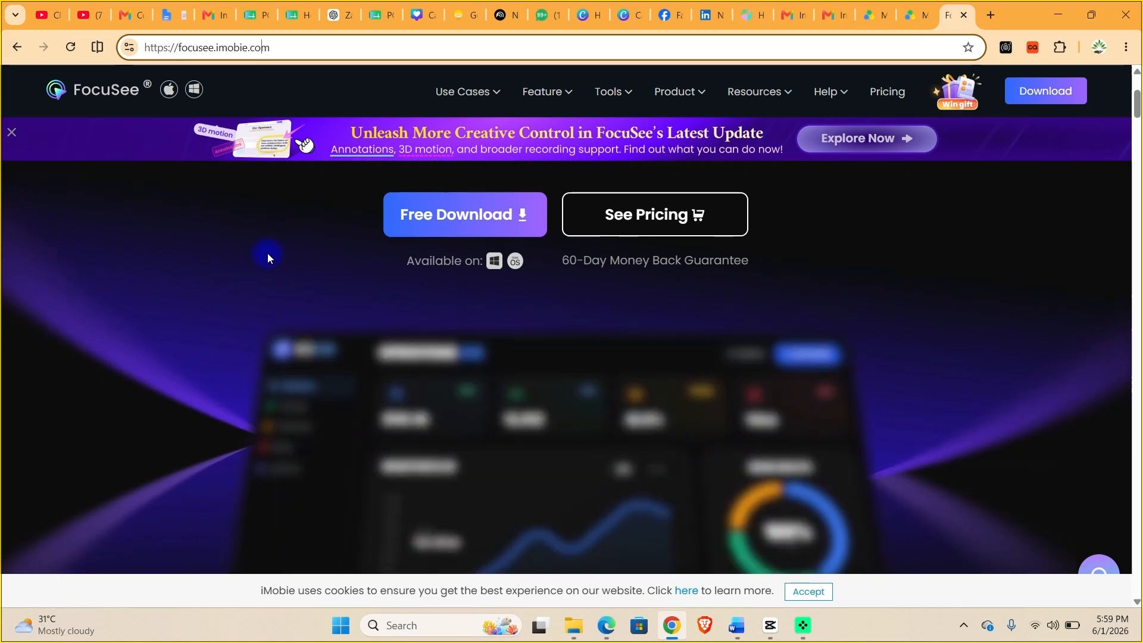
scroll(327, 322, "down", 6)
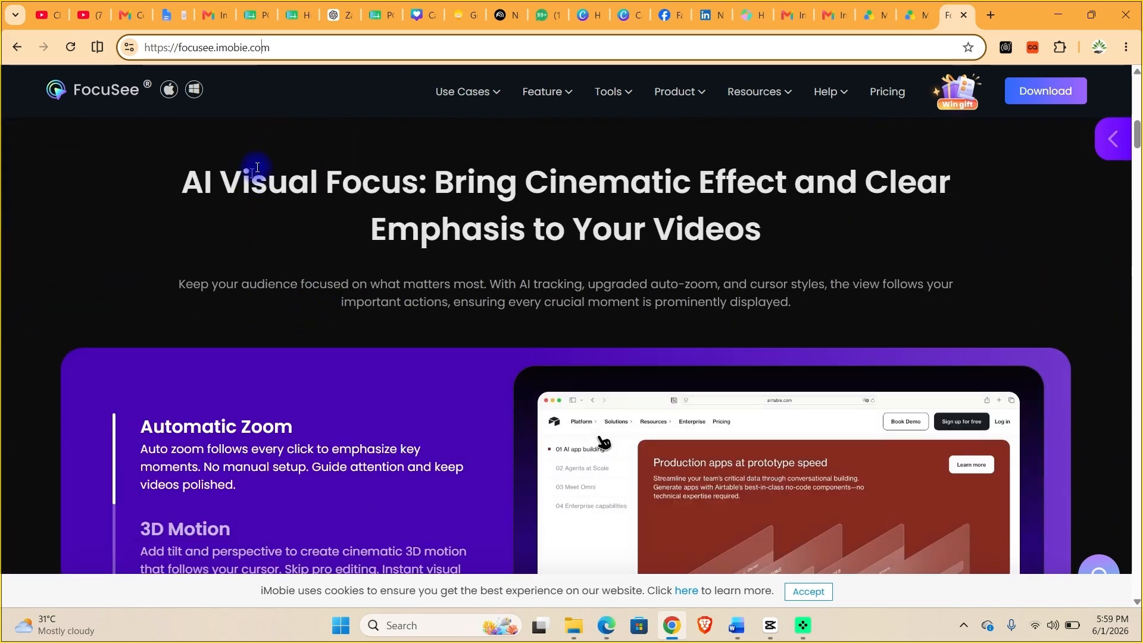
left_click_drag(253, 171, 308, 169)
left_click_drag(797, 182, 965, 181)
left_click_drag(573, 229, 670, 229)
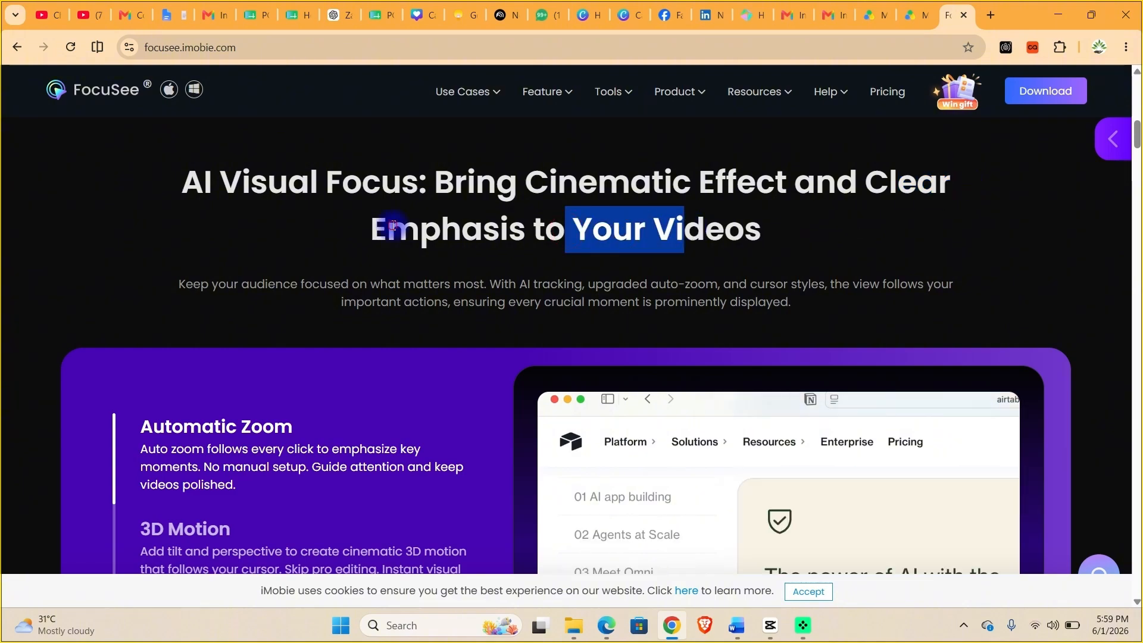
left_click_drag(387, 229, 449, 218)
Scroll past Intelligent Cursor to Export Your Way, briefly switching to the Google Drive tab.
scroll(537, 253, "down", 8)
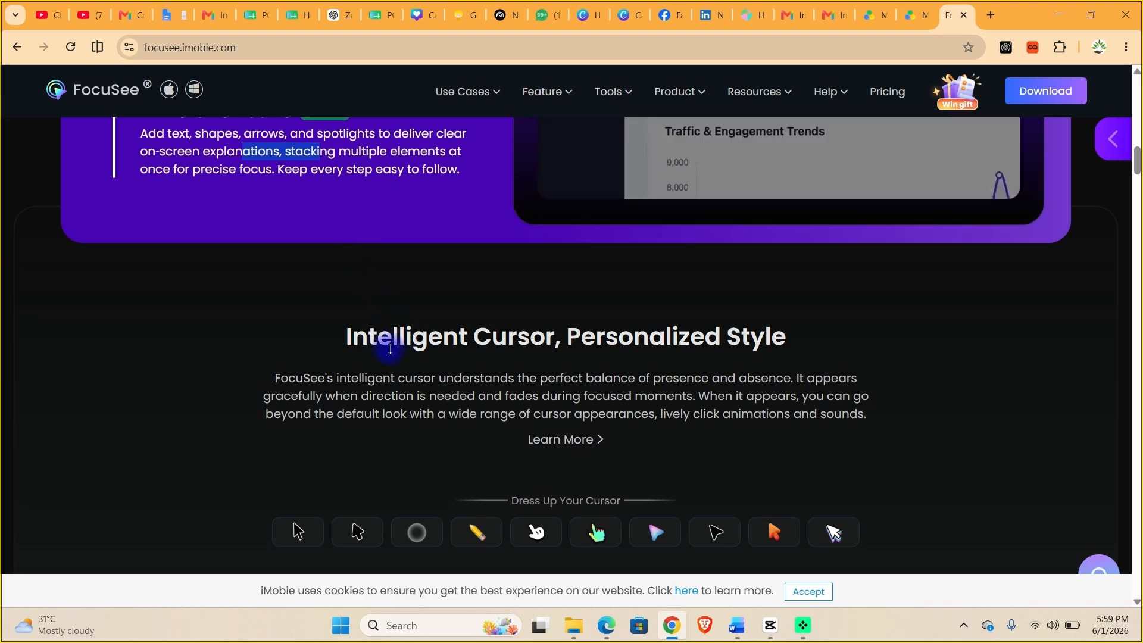
left_click_drag(392, 337, 428, 337)
left_click_drag(507, 349, 516, 345)
left_click_drag(637, 337, 785, 337)
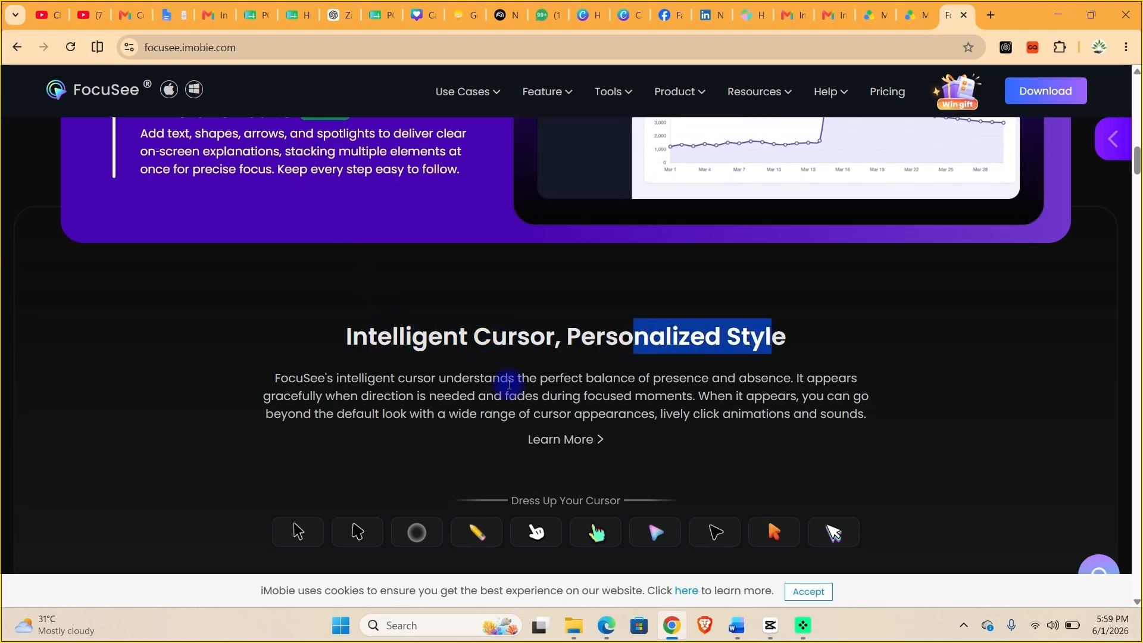
scroll(505, 385, "down", 6)
scroll(506, 385, "down", 4)
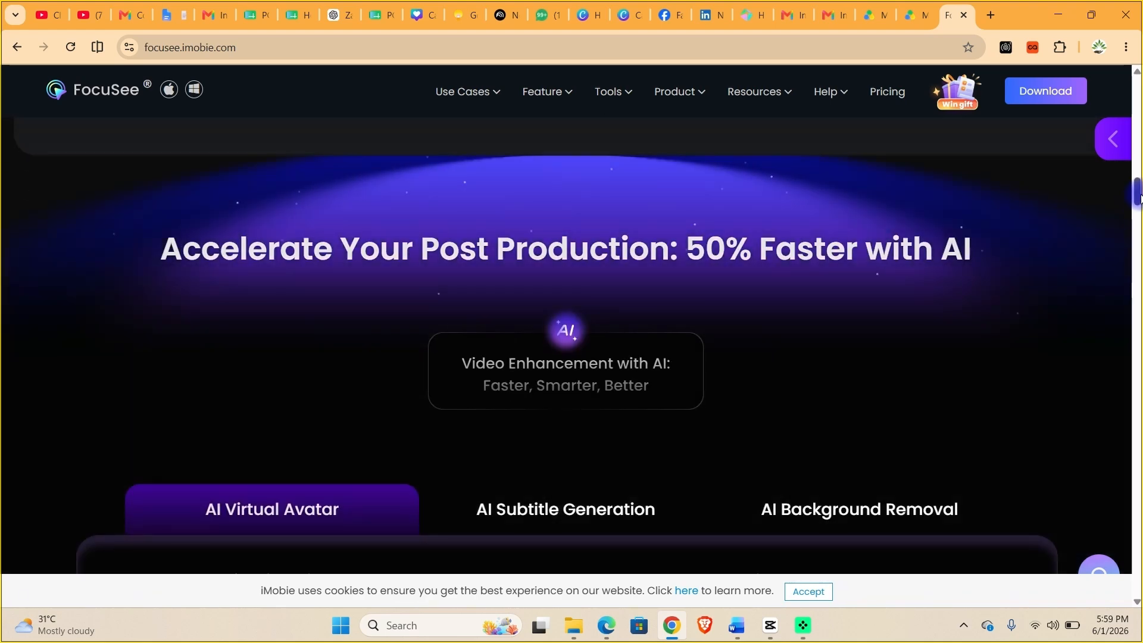
left_click_drag(1137, 198, 1137, 335)
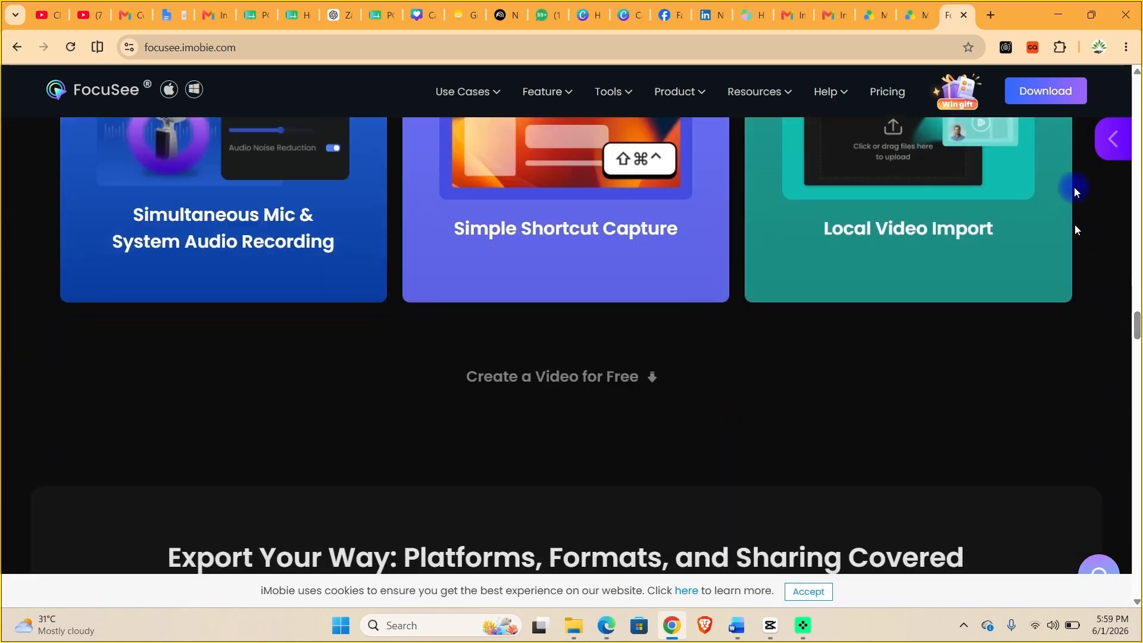
left_click(870, 22)
left_click(952, 24)
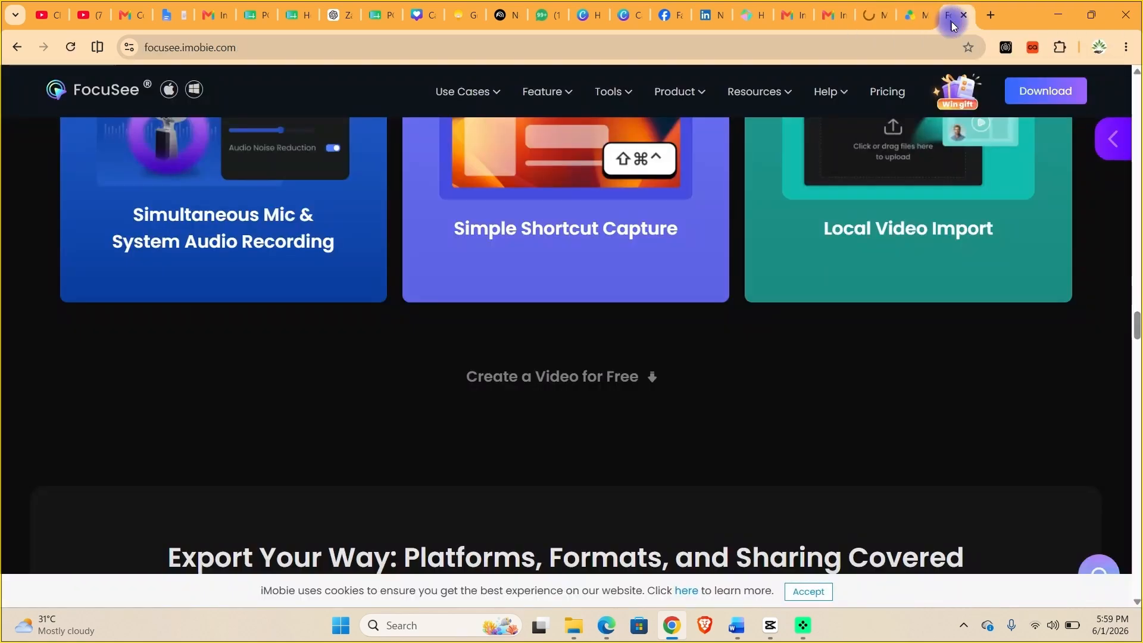
scroll(451, 409, "down", 9)
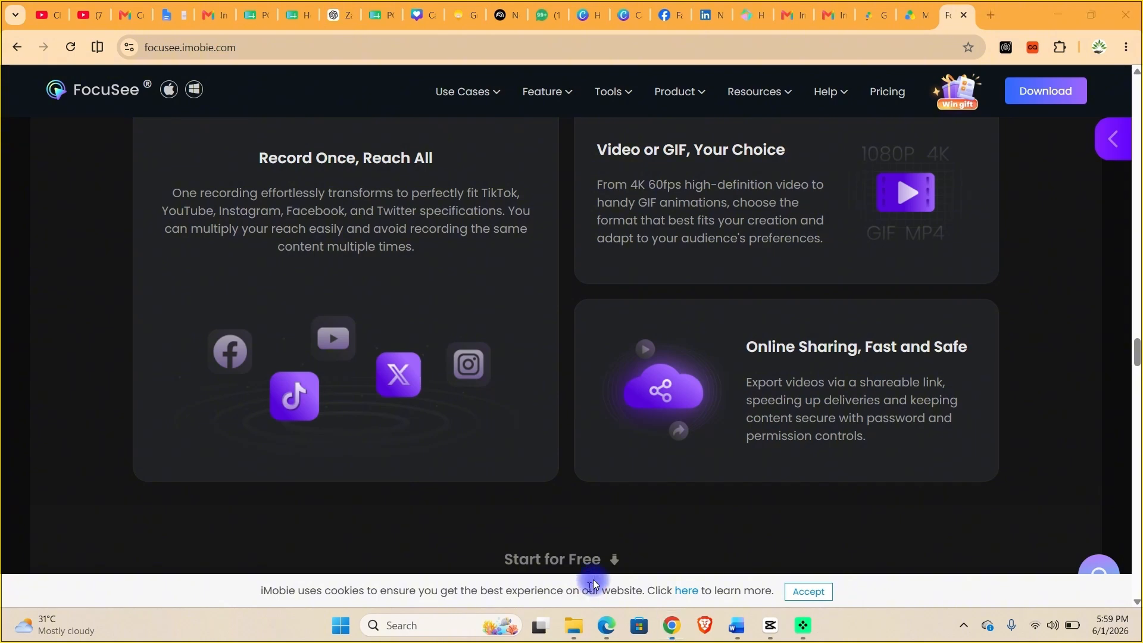
left_click(593, 583)
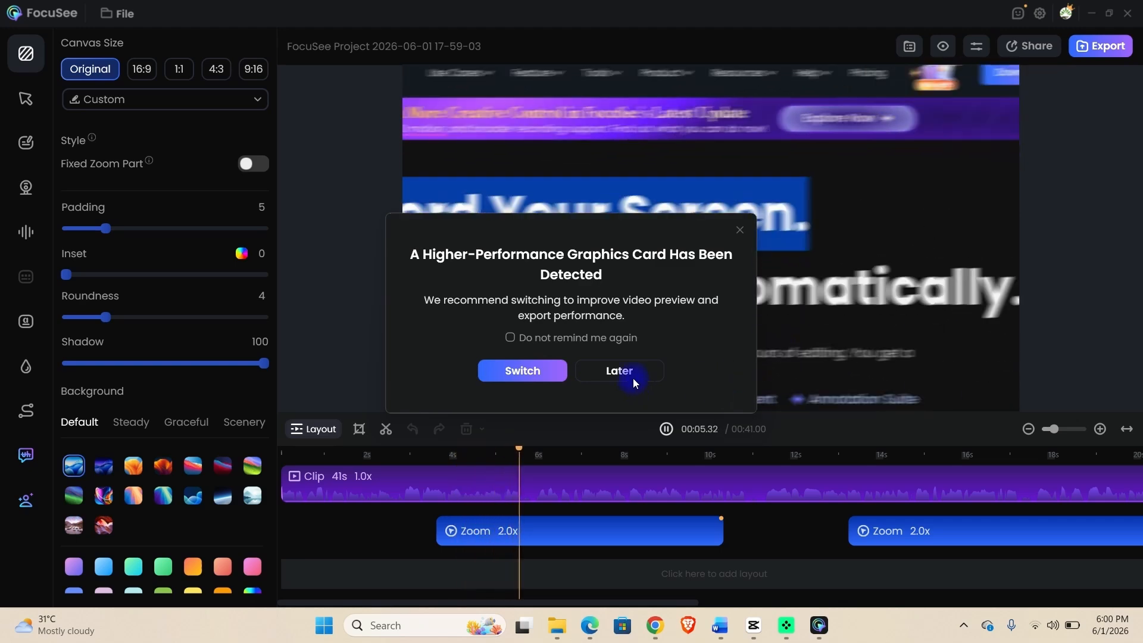
Choose Later on the graphics-card prompt, pause playback, and scrub the playhead back to the start.
left_click(627, 372)
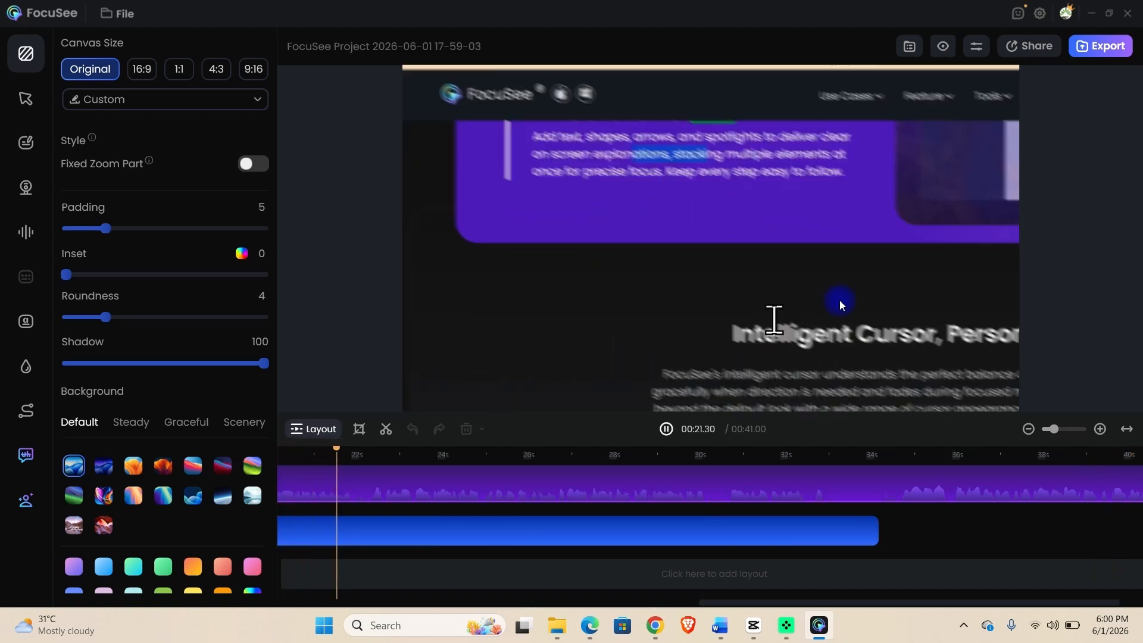
left_click(692, 374)
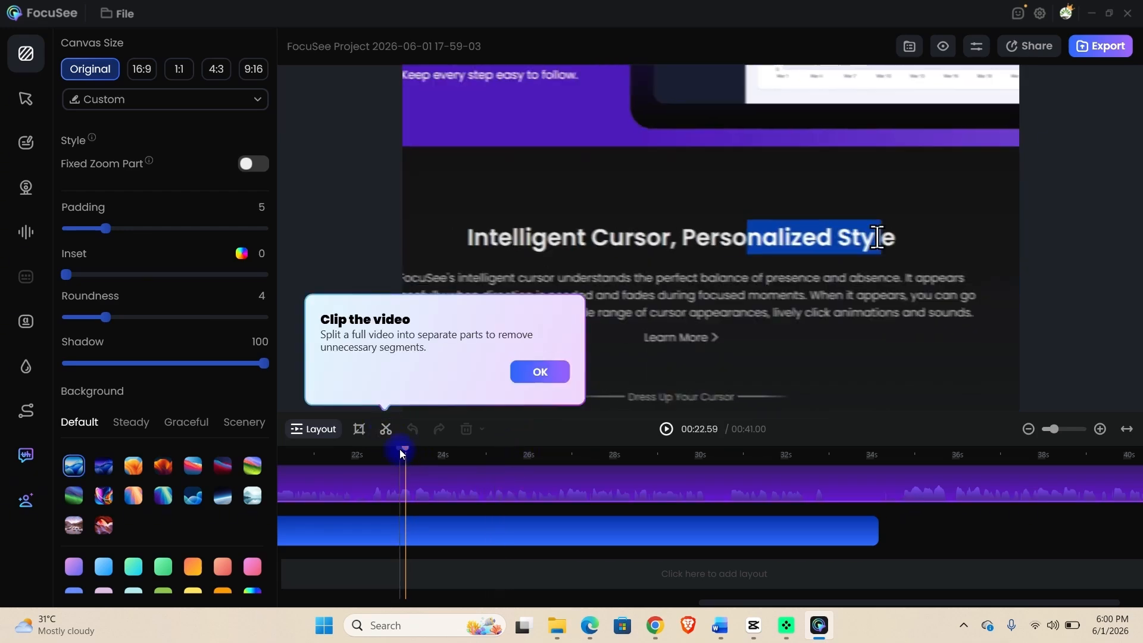
left_click_drag(400, 453, 319, 455)
left_click_drag(287, 450, 912, 528)
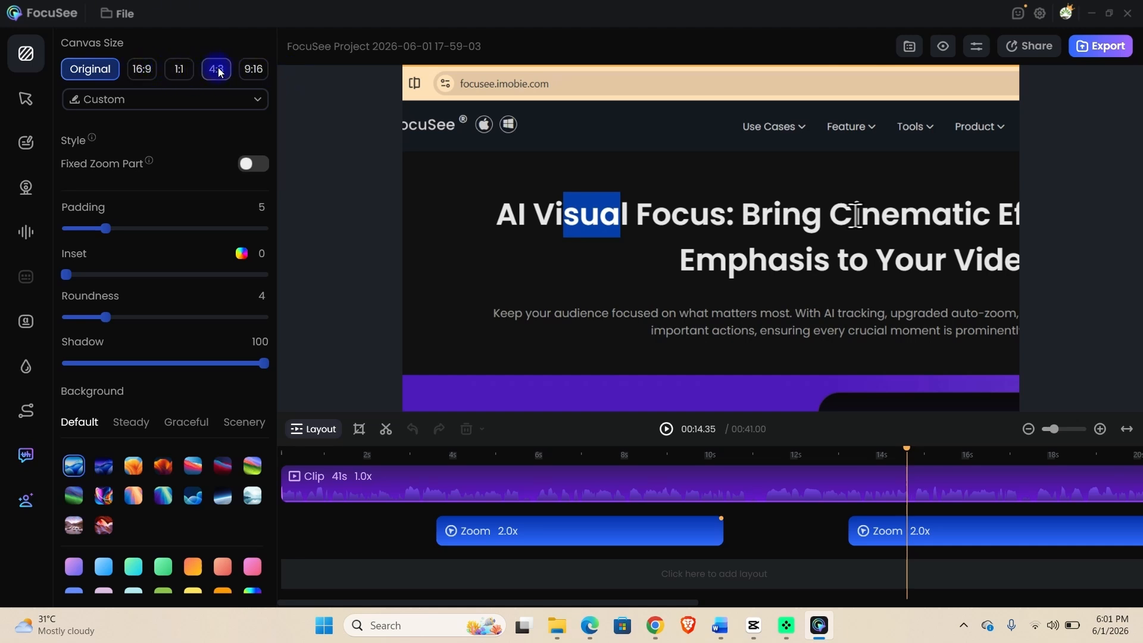
Set the canvas size to the YouTube (16:9) preset.
left_click(227, 101)
left_click(146, 94)
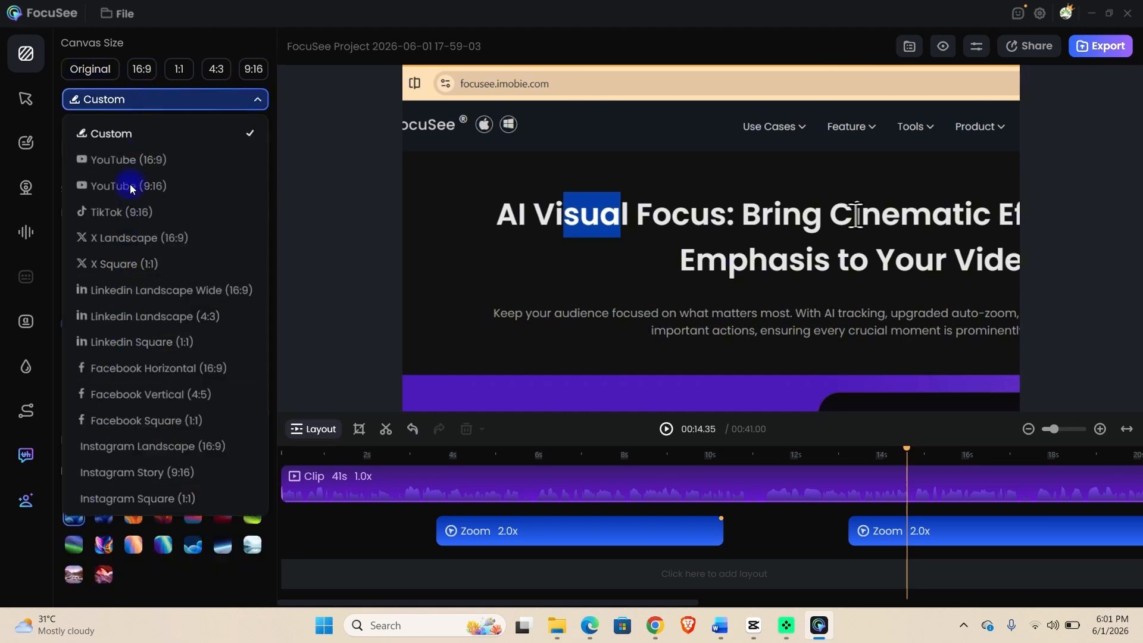
left_click(136, 165)
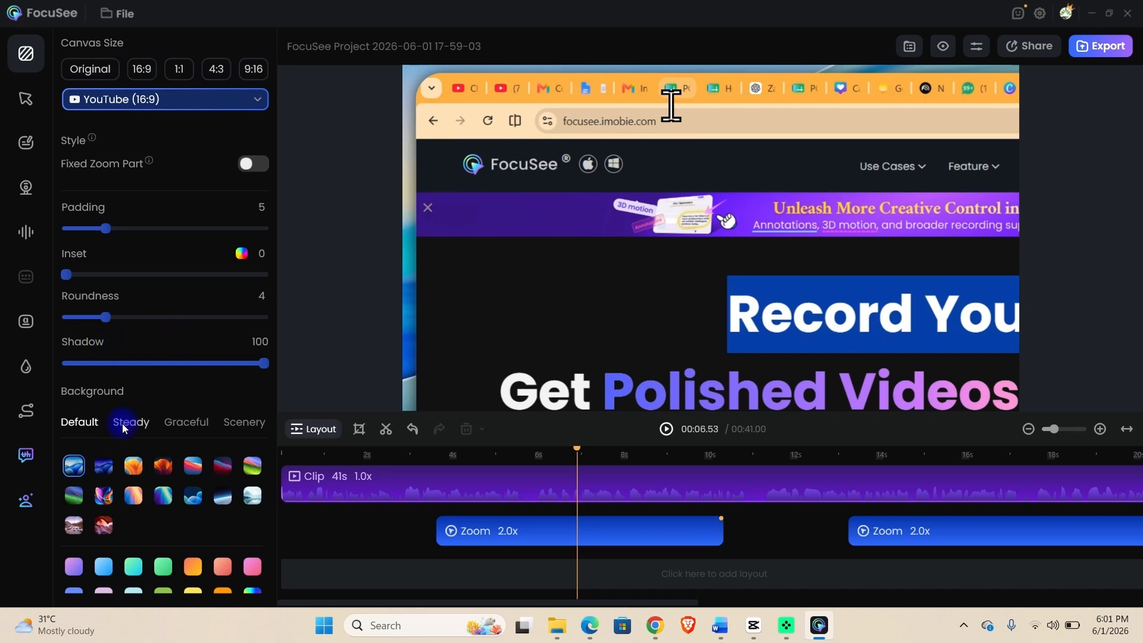
Apply the dark red-orange gradient from the Default backgrounds.
left_click(136, 468)
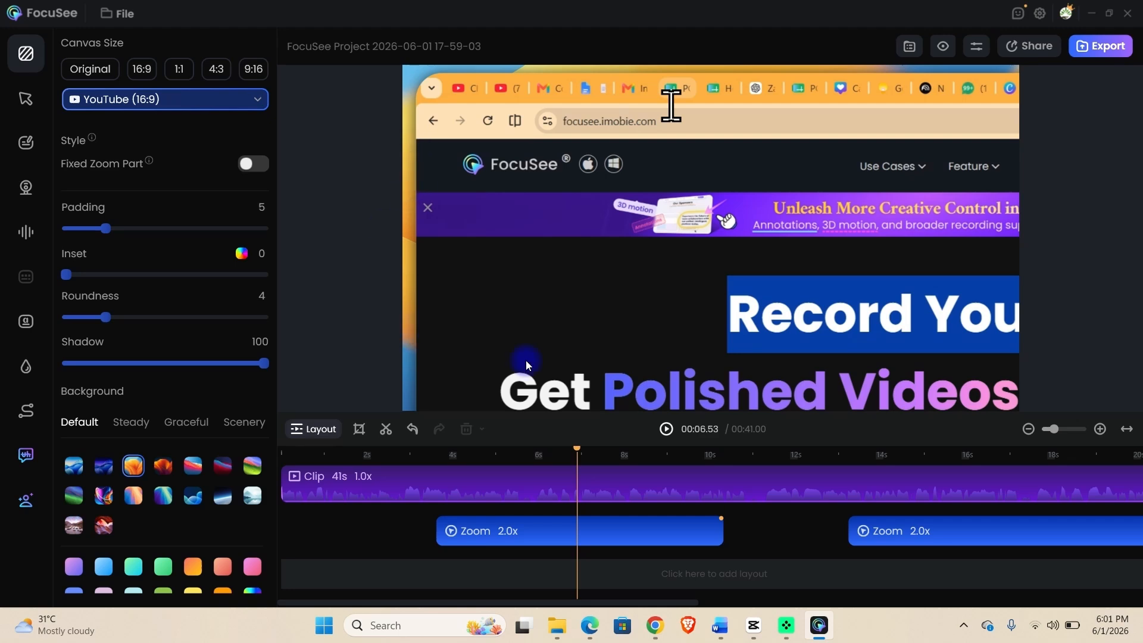
left_click(163, 466)
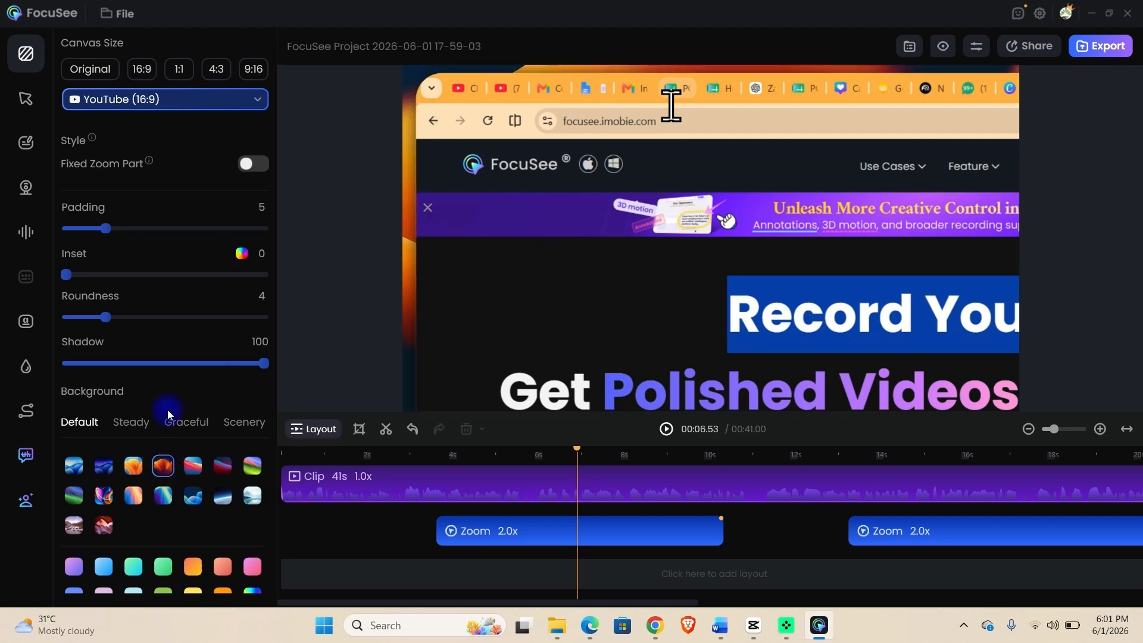
scroll(134, 446, "down", 1)
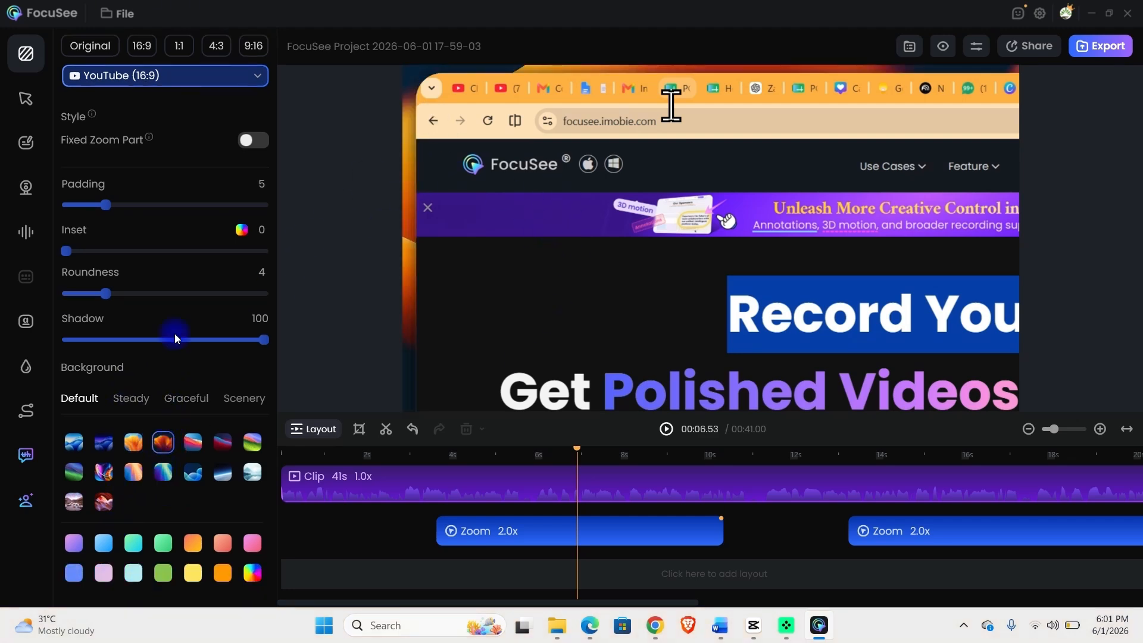
scroll(179, 168, "up", 1)
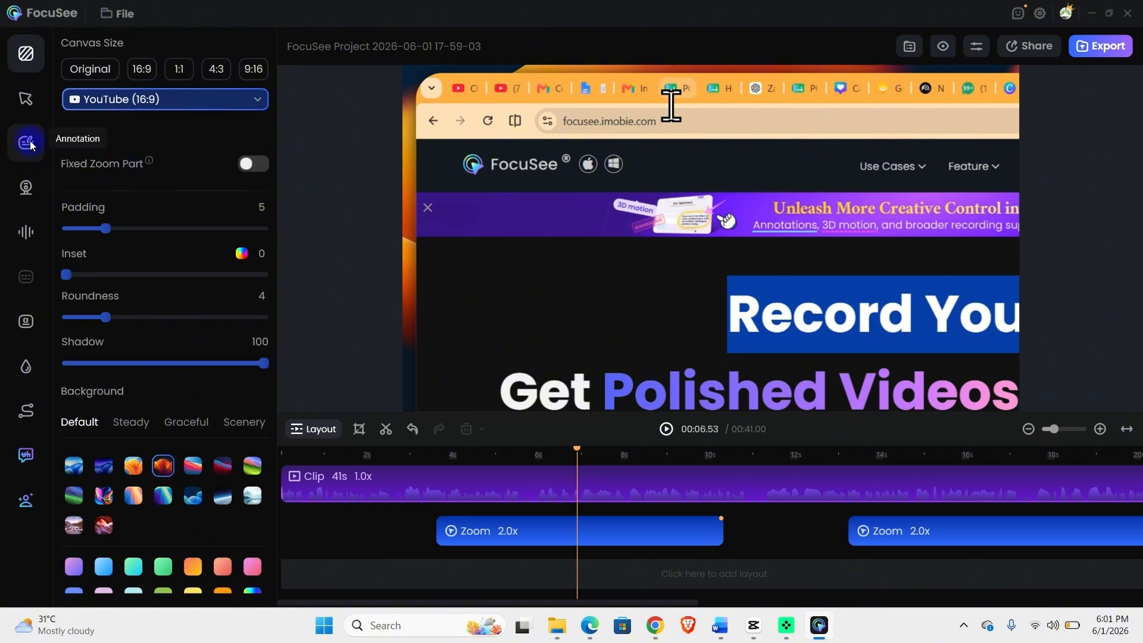
Use the outlined arrow cursor with a Ring click effect, preview it, and set ring size 31.
left_click(26, 103)
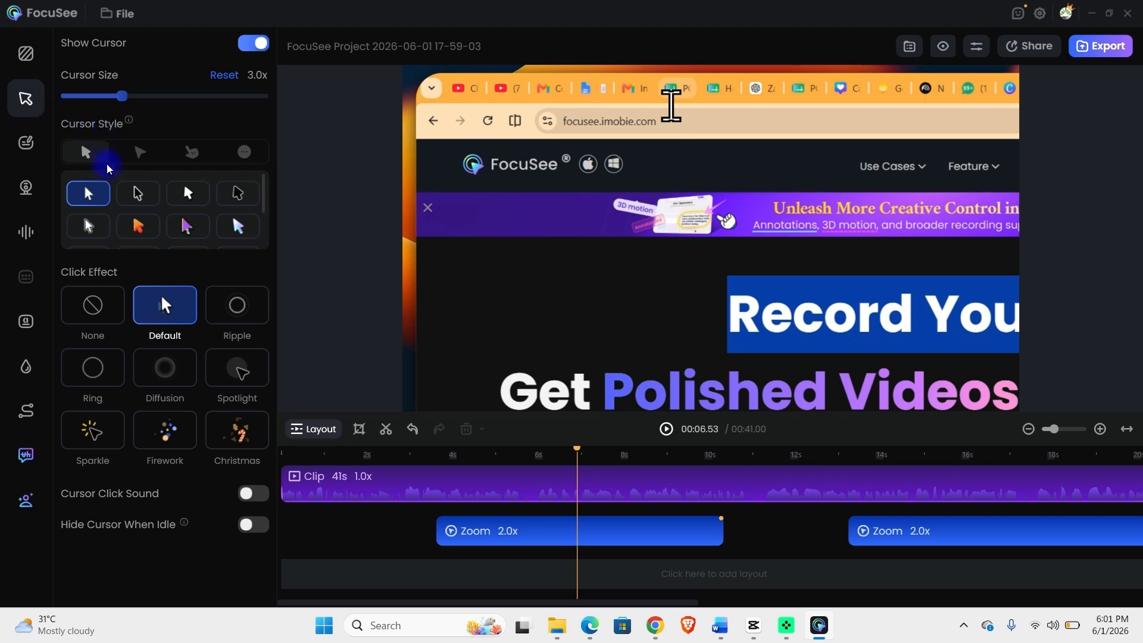
left_click(137, 193)
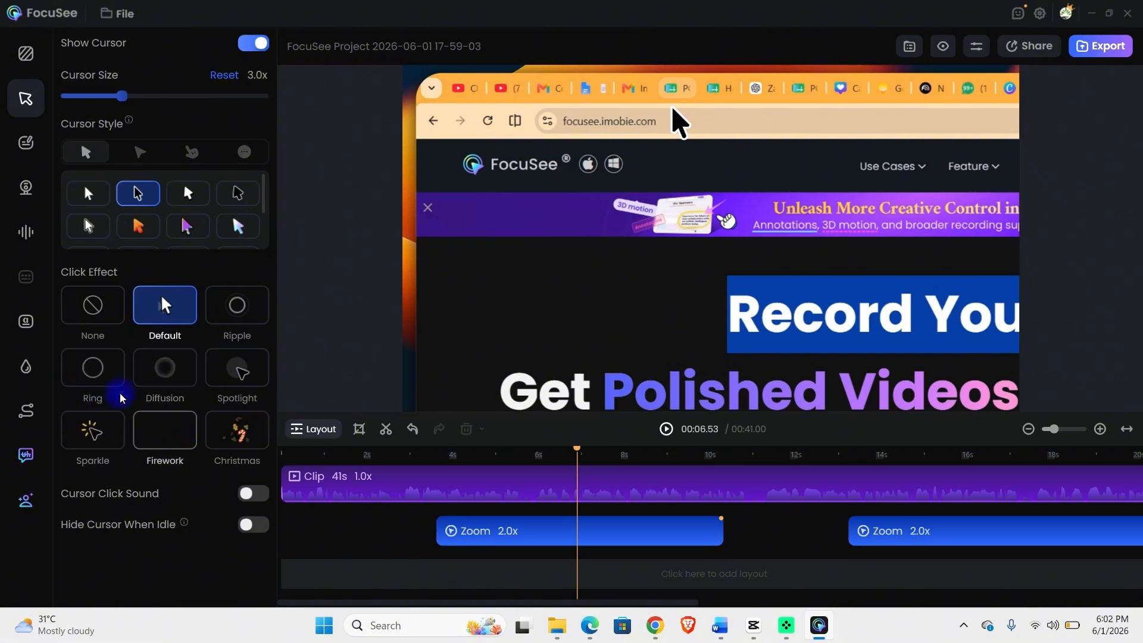
left_click(95, 373)
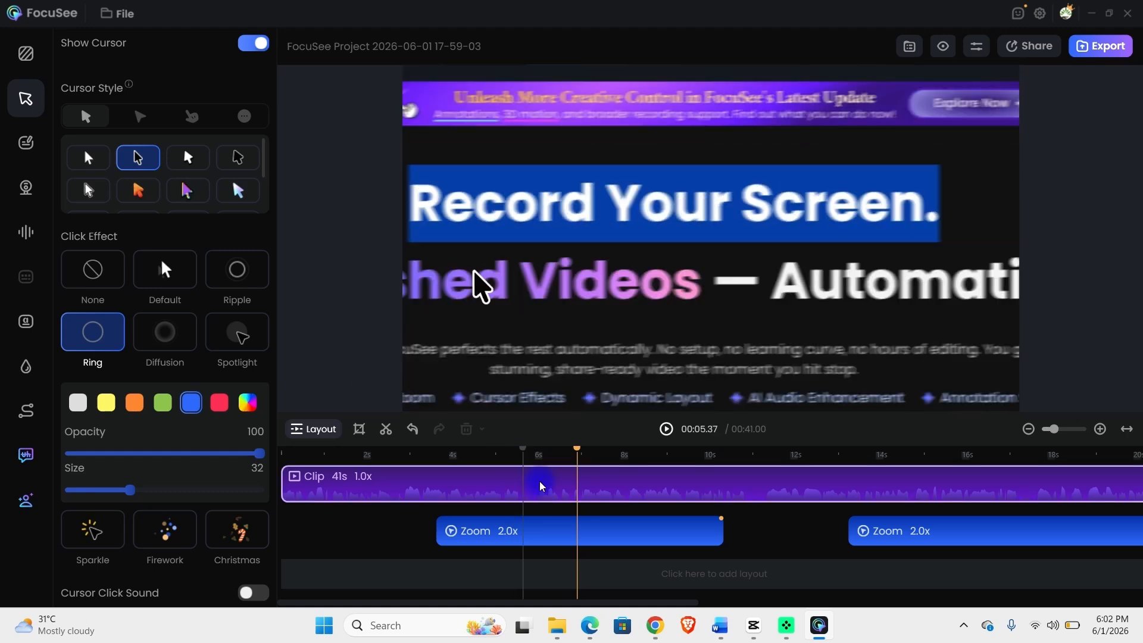
left_click(667, 429)
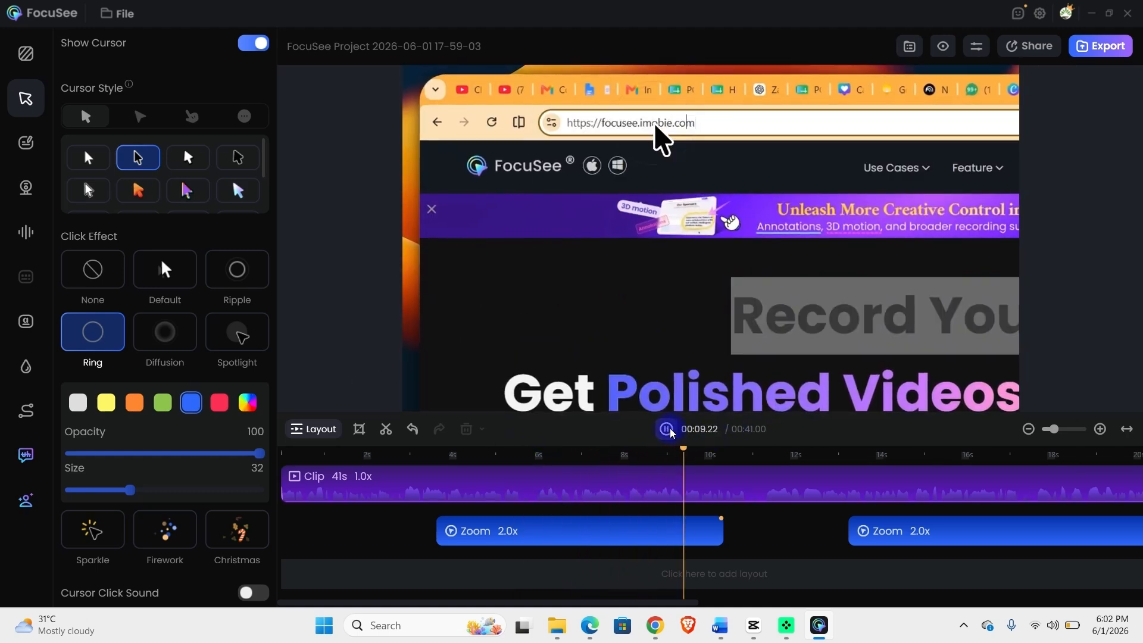
left_click(668, 429)
scroll(137, 391, "down", 1)
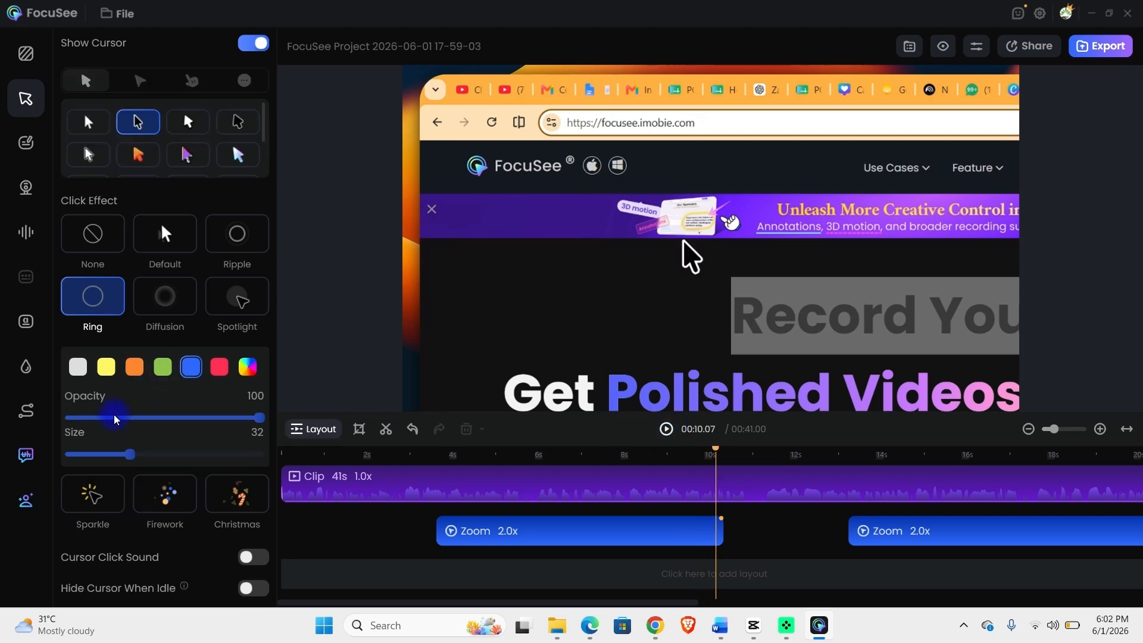
mouse_move(130, 457)
left_mouse_down()
mouse_move(154, 459)
mouse_move(127, 458)
left_mouse_up()
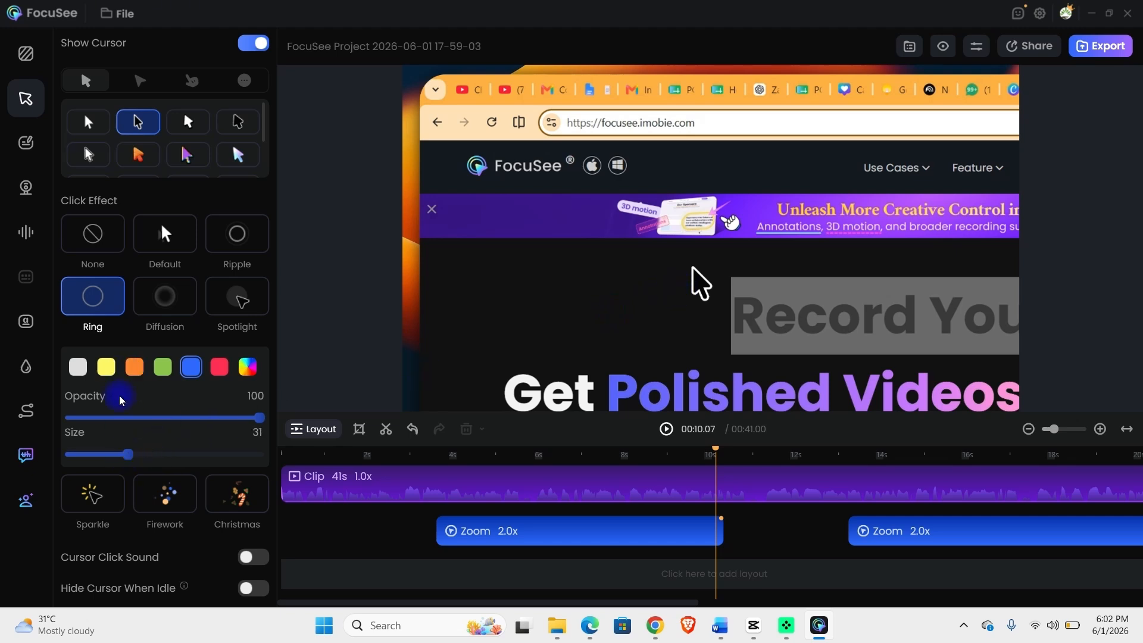
scroll(122, 397, "down", 1)
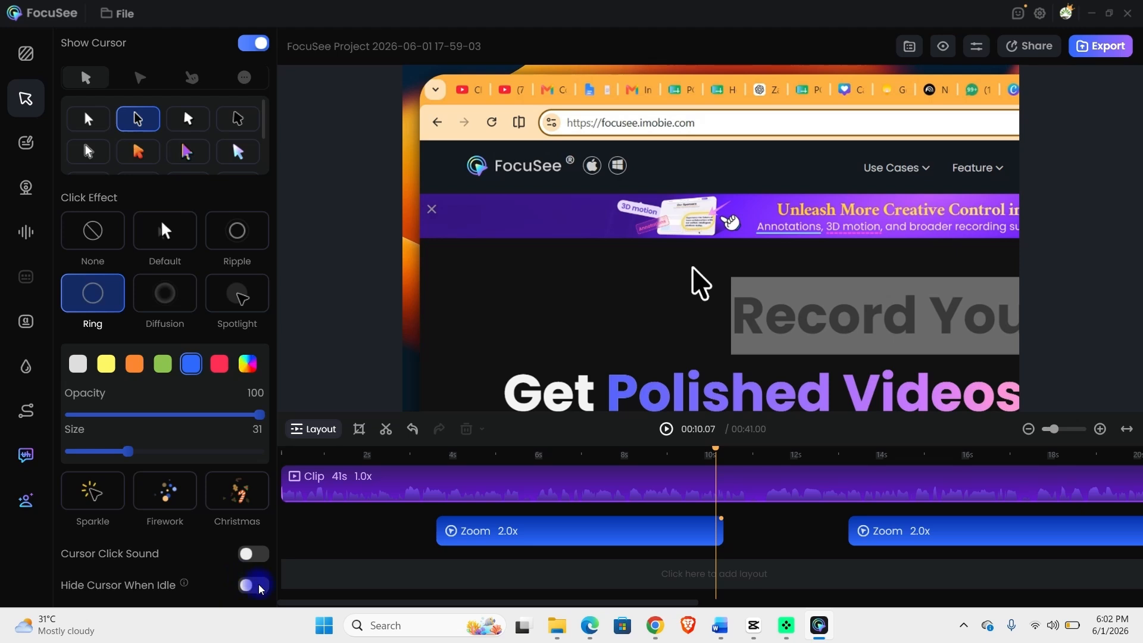
scroll(215, 510, "up", 3)
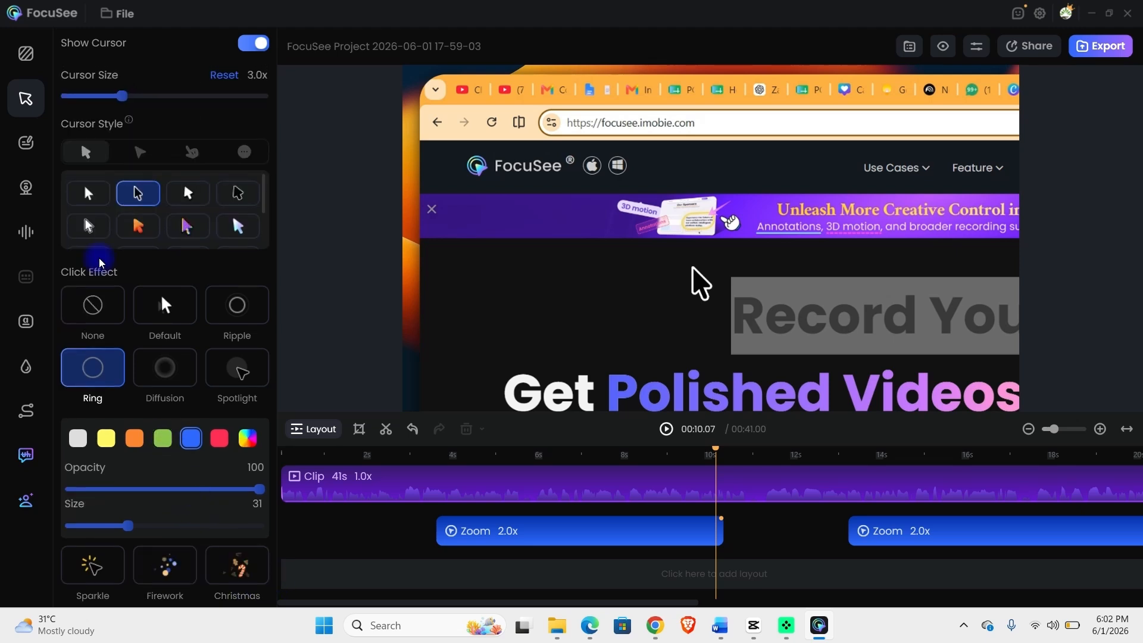
Add a hand-drawn ellipse around the logo and site address, starting near 6 seconds.
left_click(28, 149)
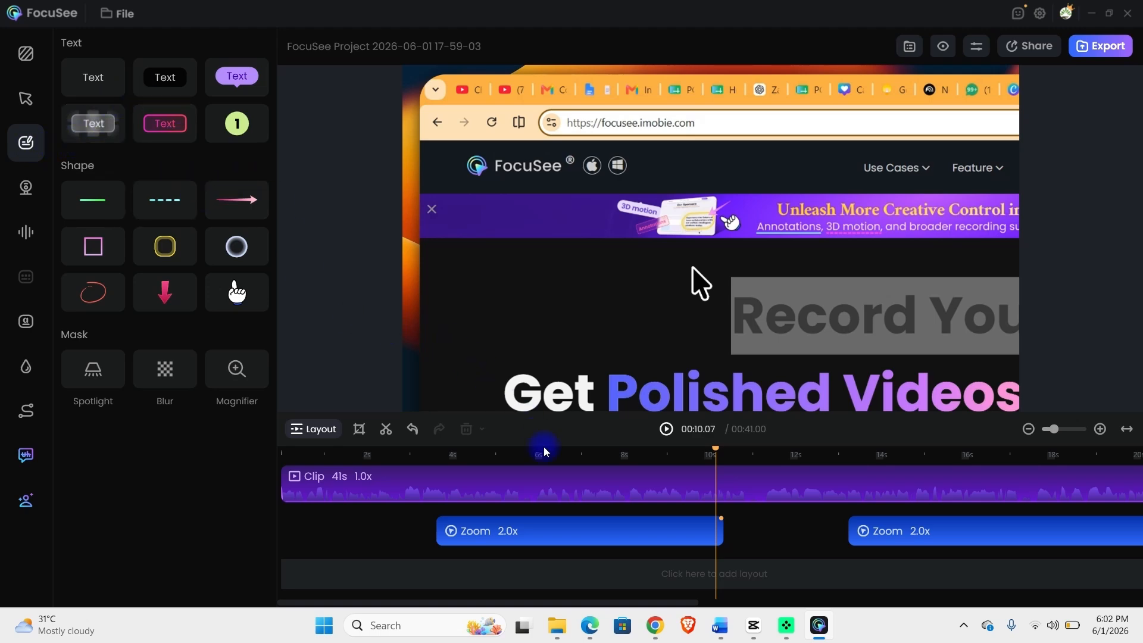
left_click(86, 296)
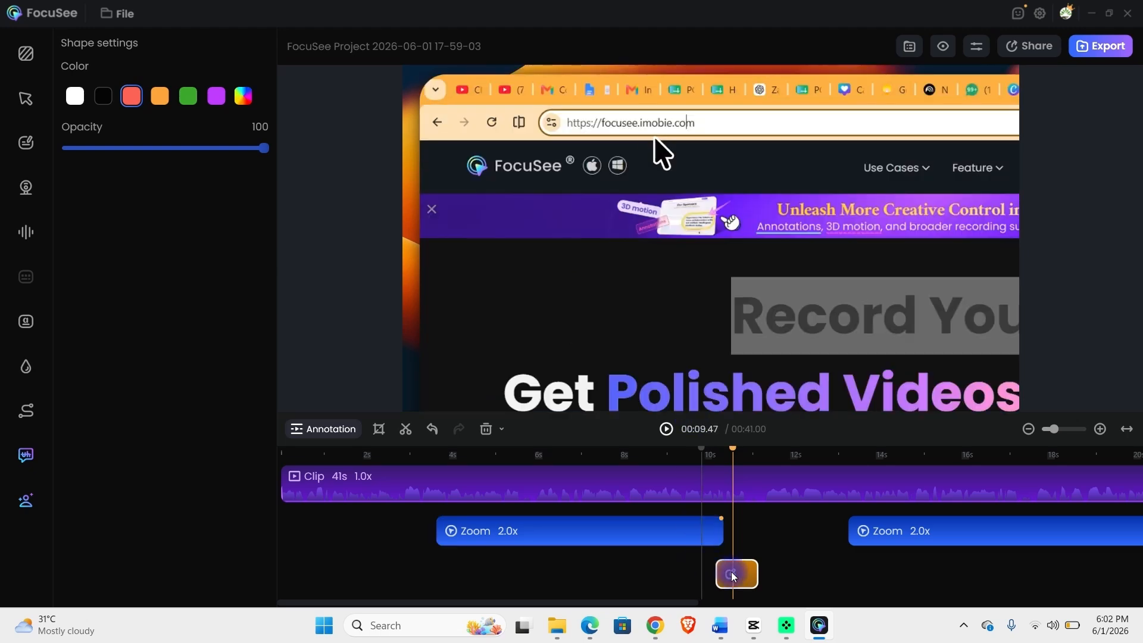
left_click_drag(734, 576, 604, 585)
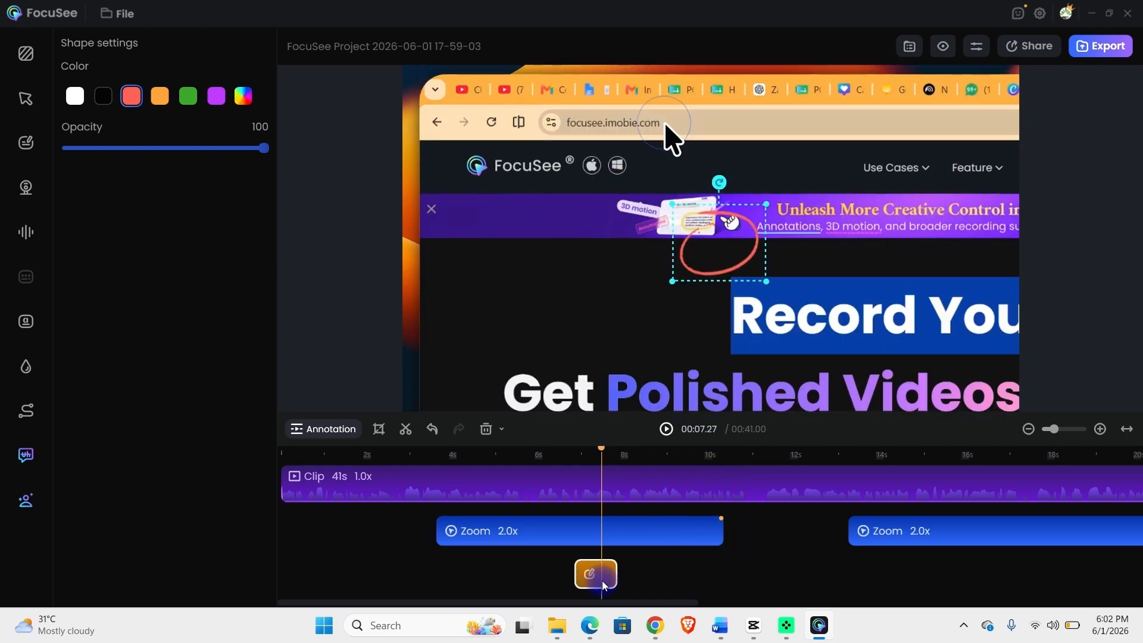
mouse_move(706, 252)
left_mouse_down()
mouse_move(632, 209)
mouse_move(573, 142)
left_mouse_up()
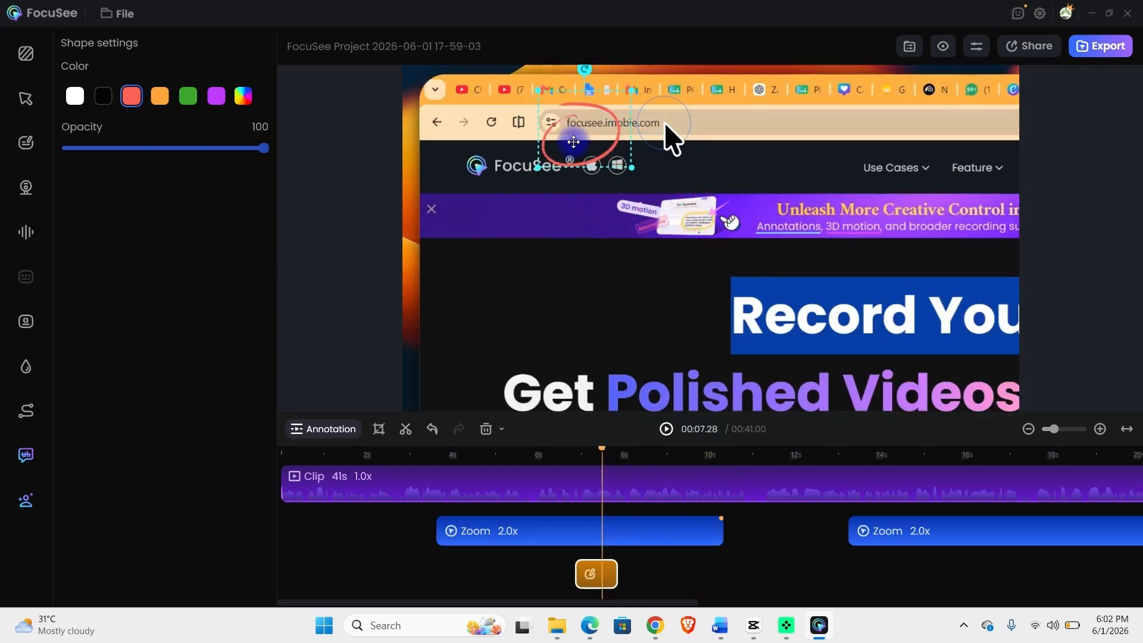
mouse_move(632, 167)
left_mouse_down()
mouse_move(650, 161)
mouse_move(678, 182)
left_mouse_up()
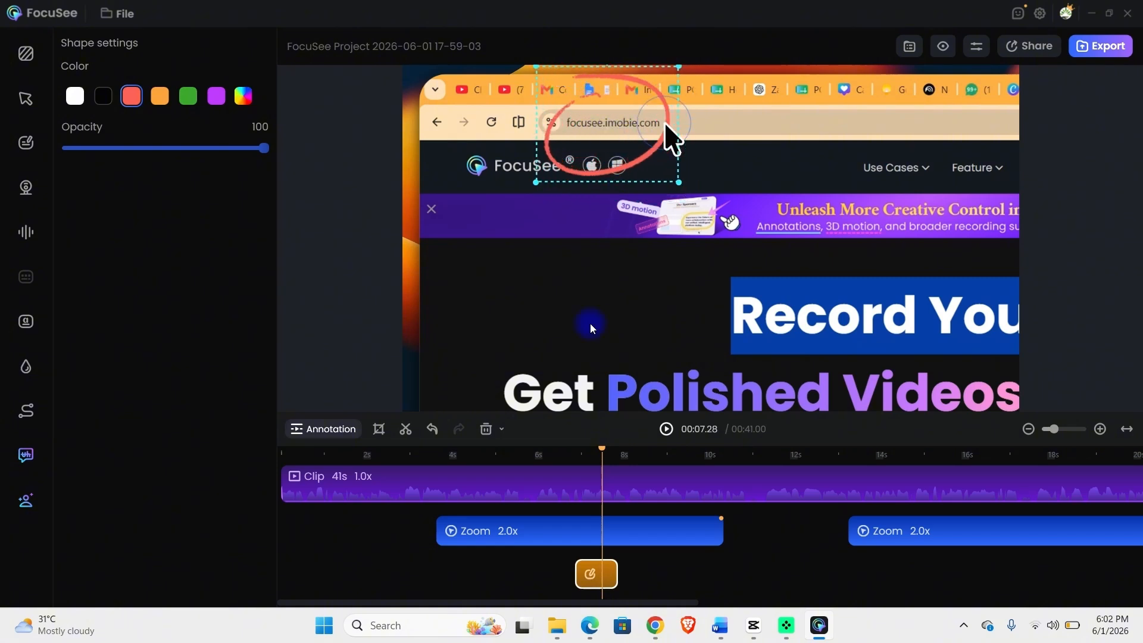
mouse_move(575, 570)
left_mouse_down()
mouse_move(543, 566)
mouse_move(566, 566)
left_mouse_up()
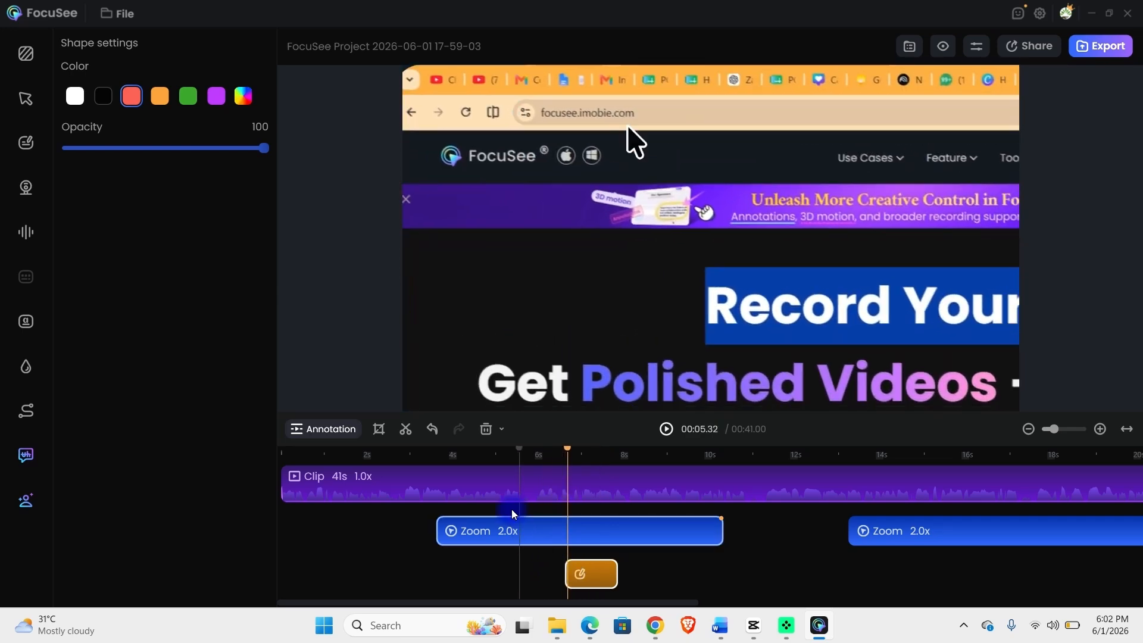
Play back from just before the ellipse to preview it.
left_click(554, 458)
key("space")
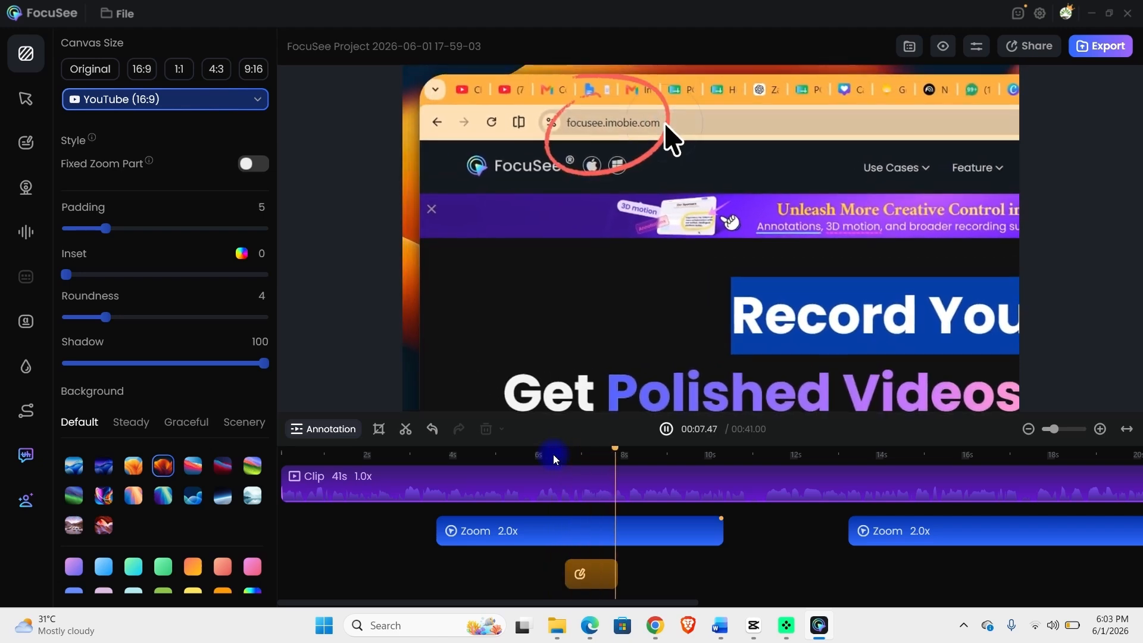
key("space")
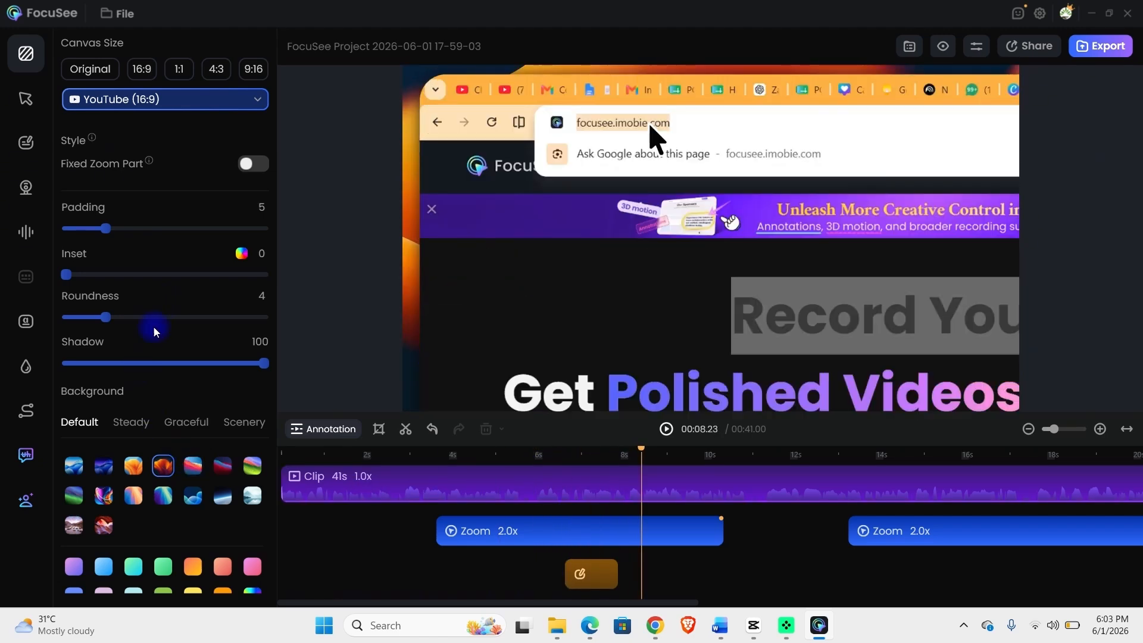
Add a text annotation reading 'Hello' and shift its clip slightly earlier, near 8 seconds.
left_click(33, 156)
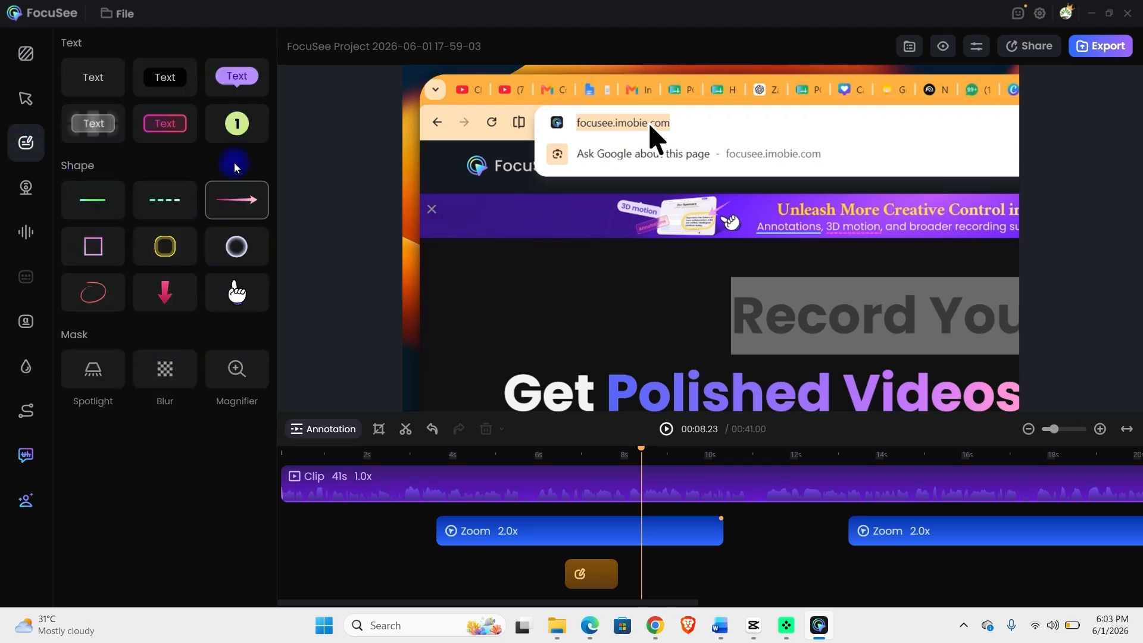
left_click(158, 76)
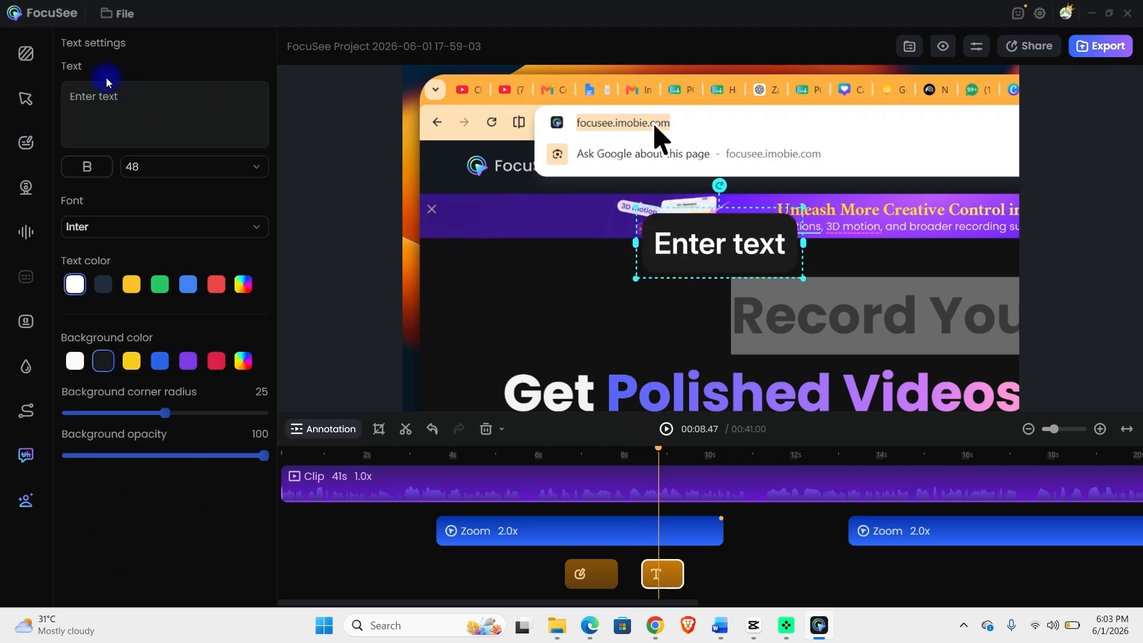
left_click(125, 95)
type("Hello")
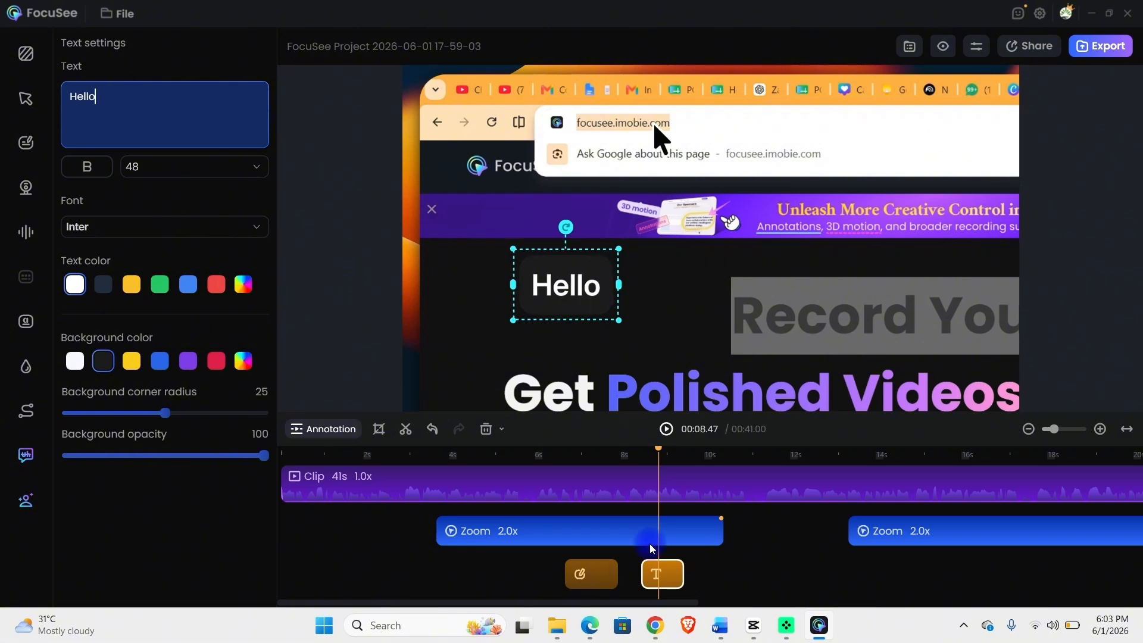
left_click_drag(661, 575, 651, 574)
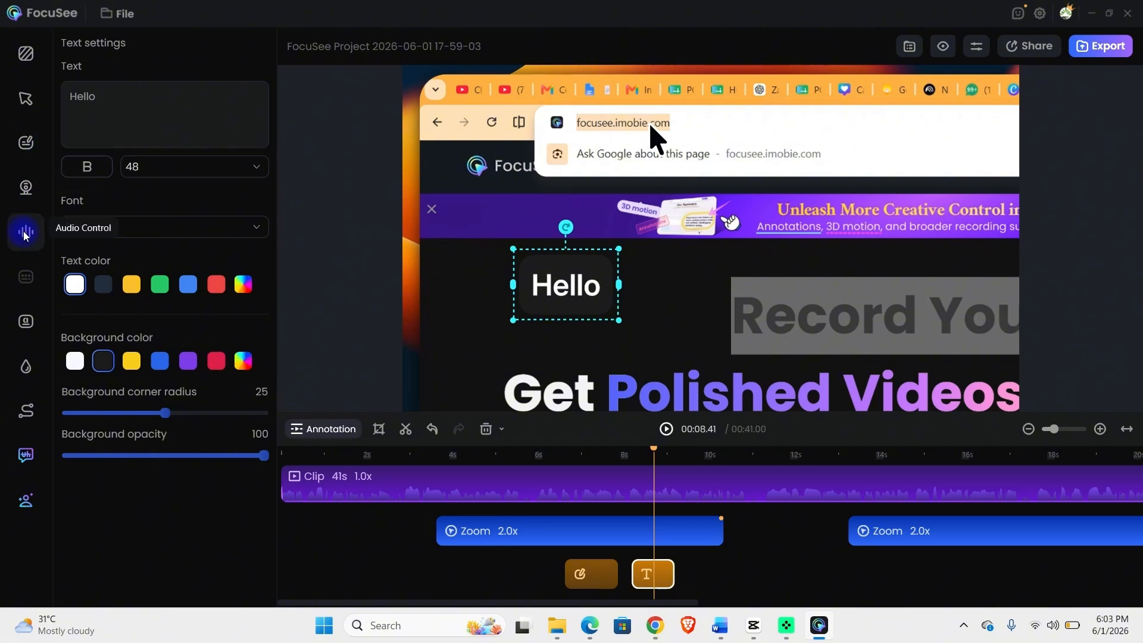
Go to Camera > AI Avatar, choose View All, and scroll through the avatar library.
left_click(22, 194)
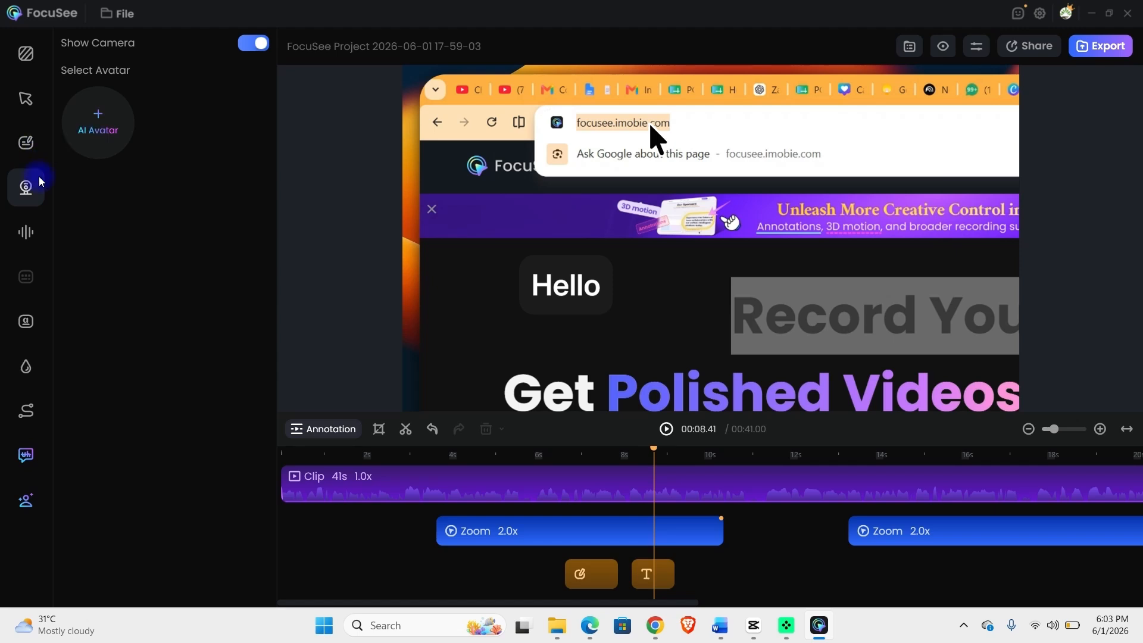
left_click(103, 131)
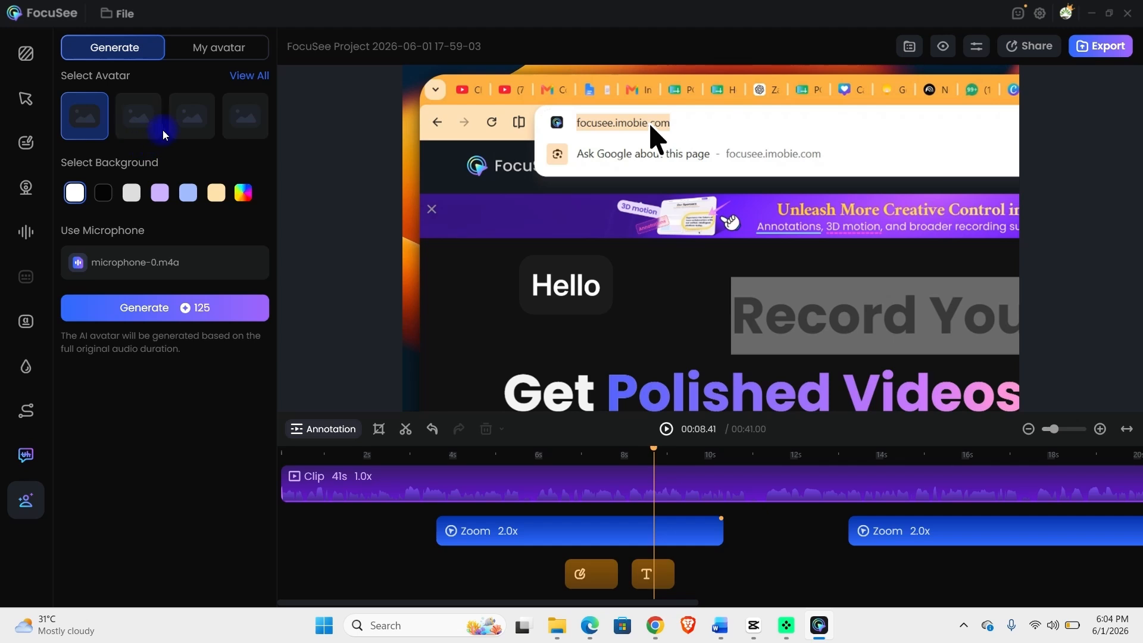
left_click(253, 71)
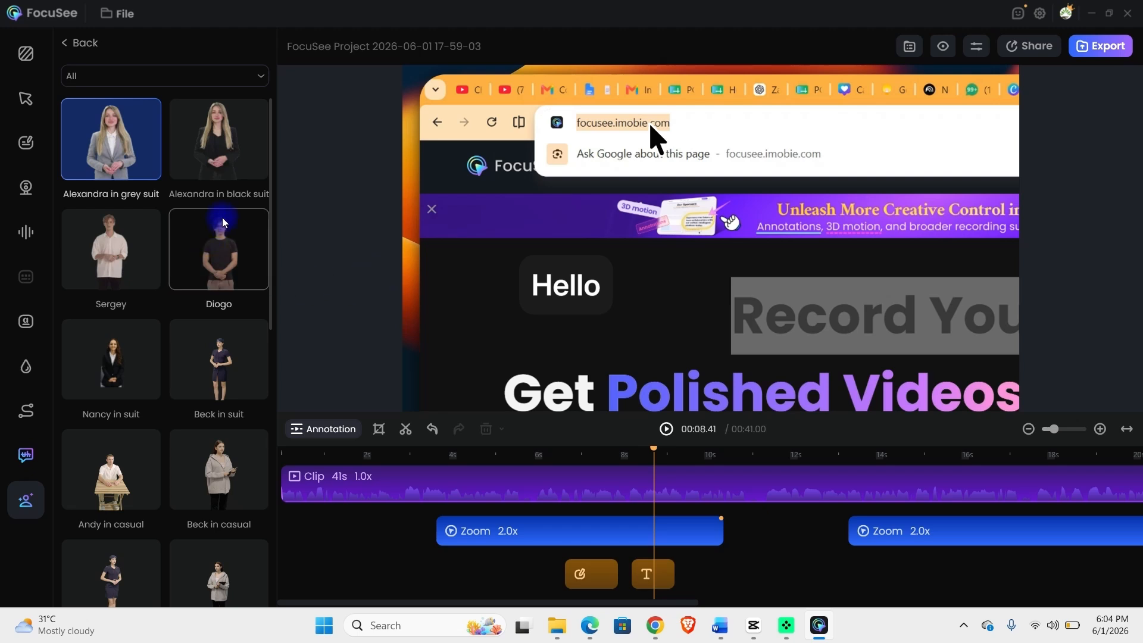
scroll(184, 507, "down", 3)
scroll(184, 504, "down", 2)
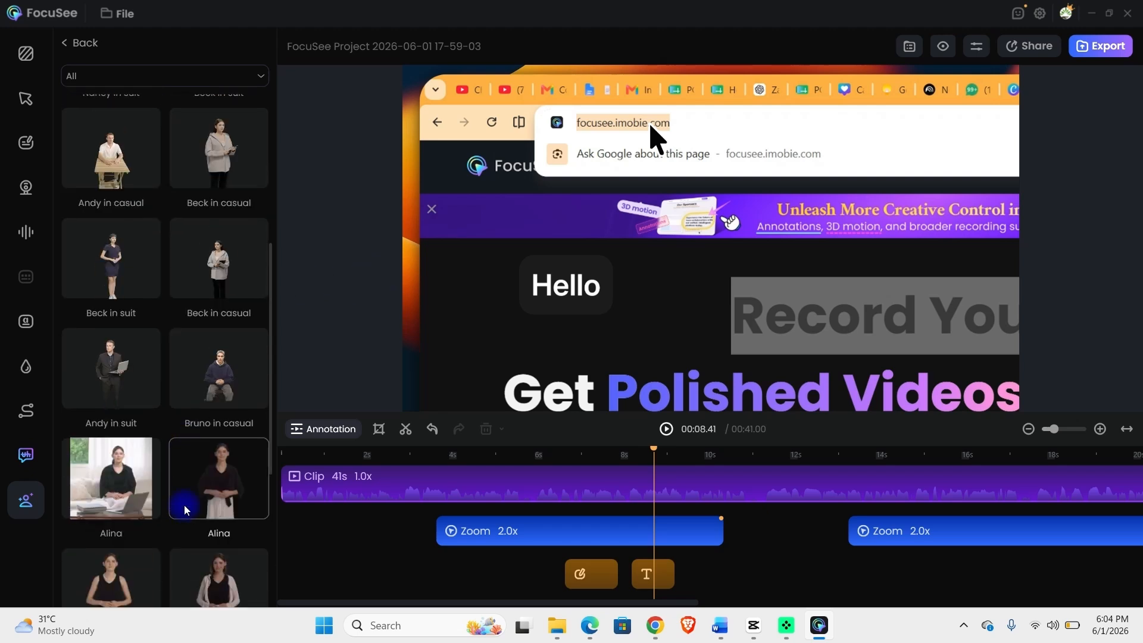
scroll(184, 502, "up", 5)
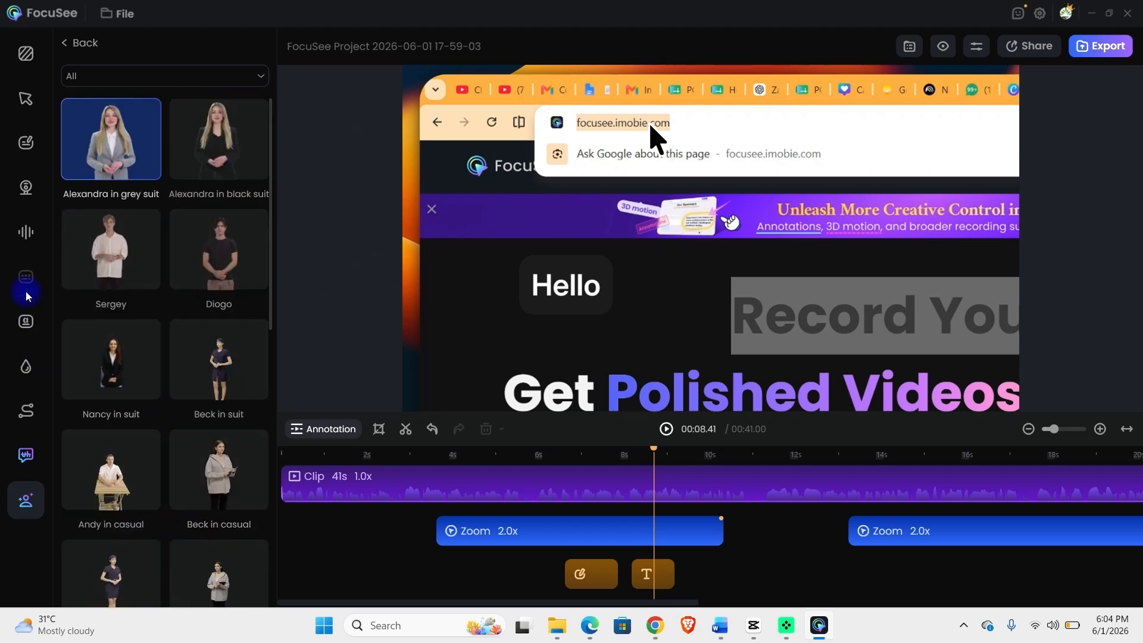
Browse the Captions, Watermark and Animation panels, expand Cursor Movement > Custom, then show the Avatar gallery.
left_click(33, 322)
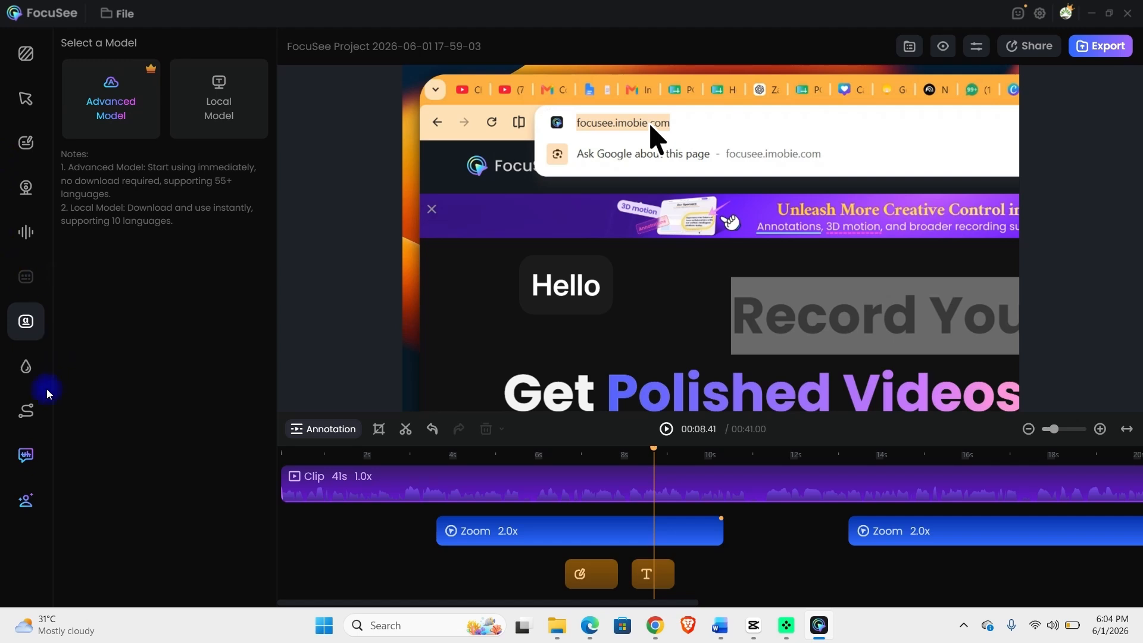
left_click(30, 375)
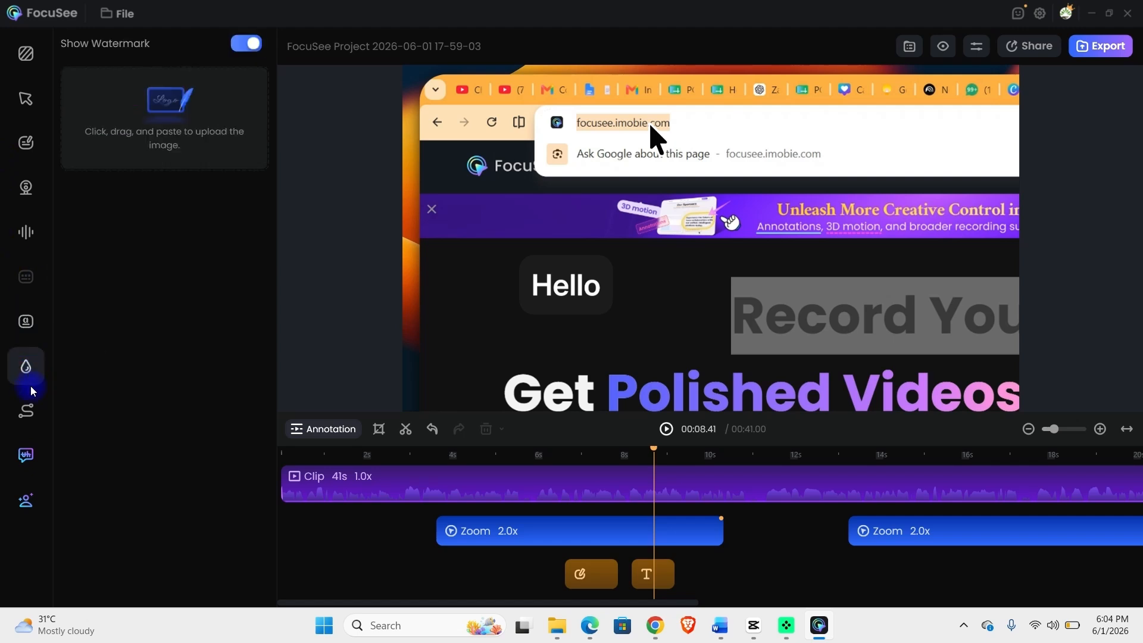
left_click(25, 410)
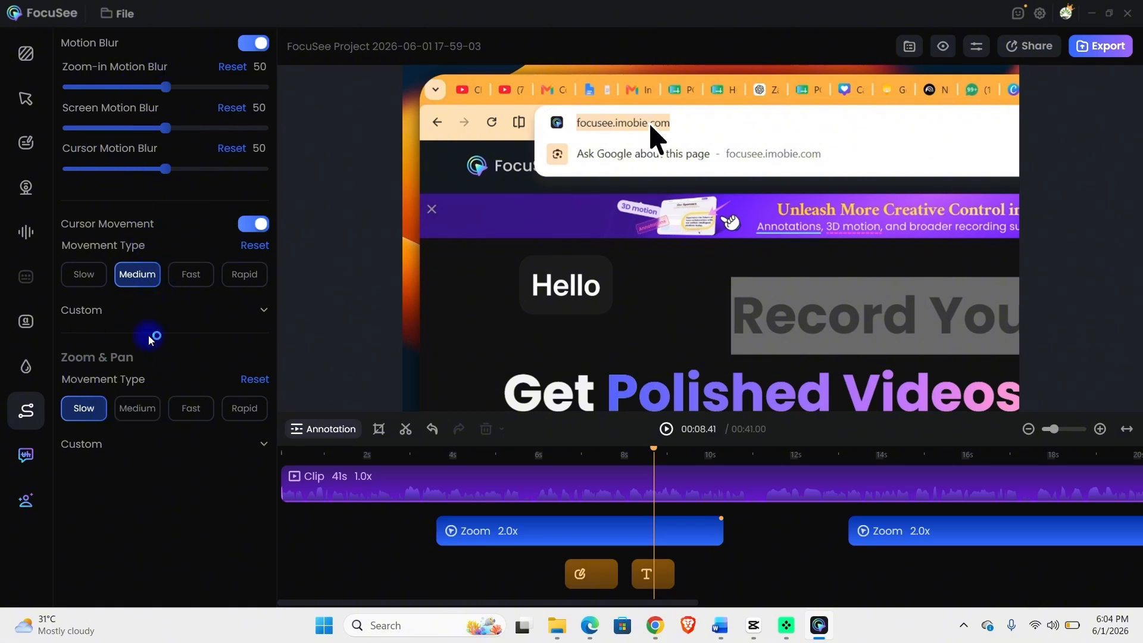
left_click(100, 310)
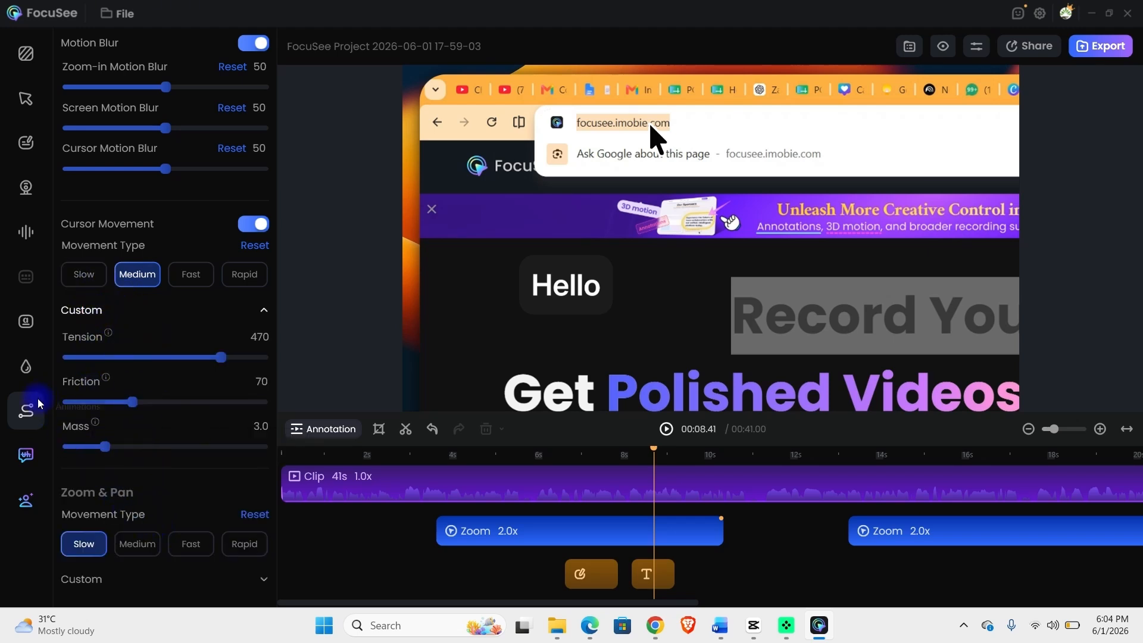
left_click(26, 456)
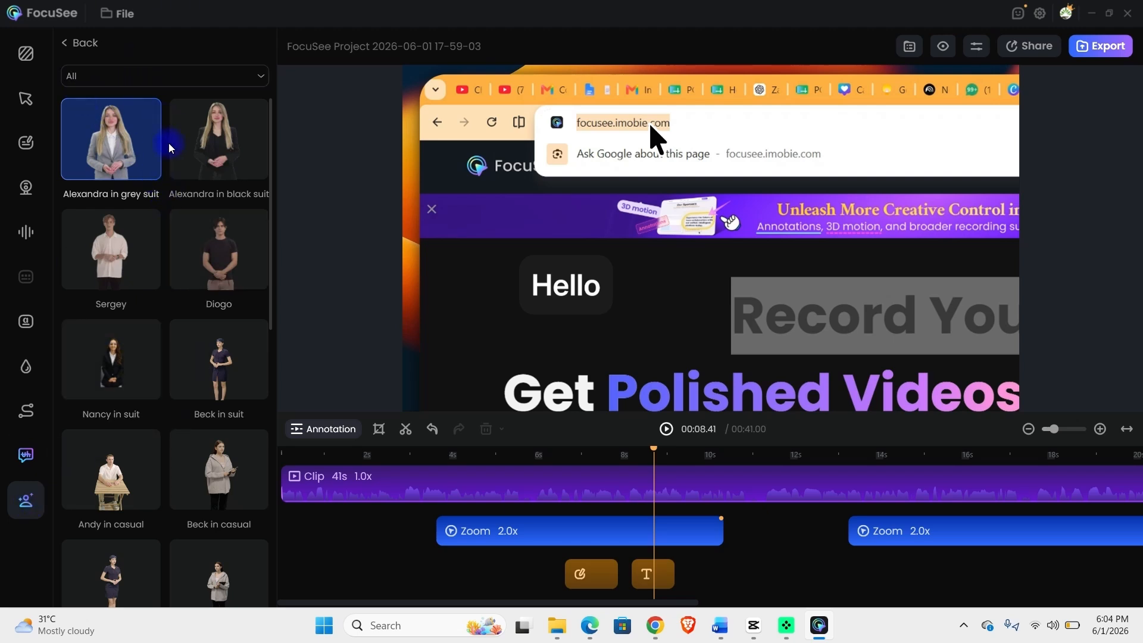
left_click(119, 19)
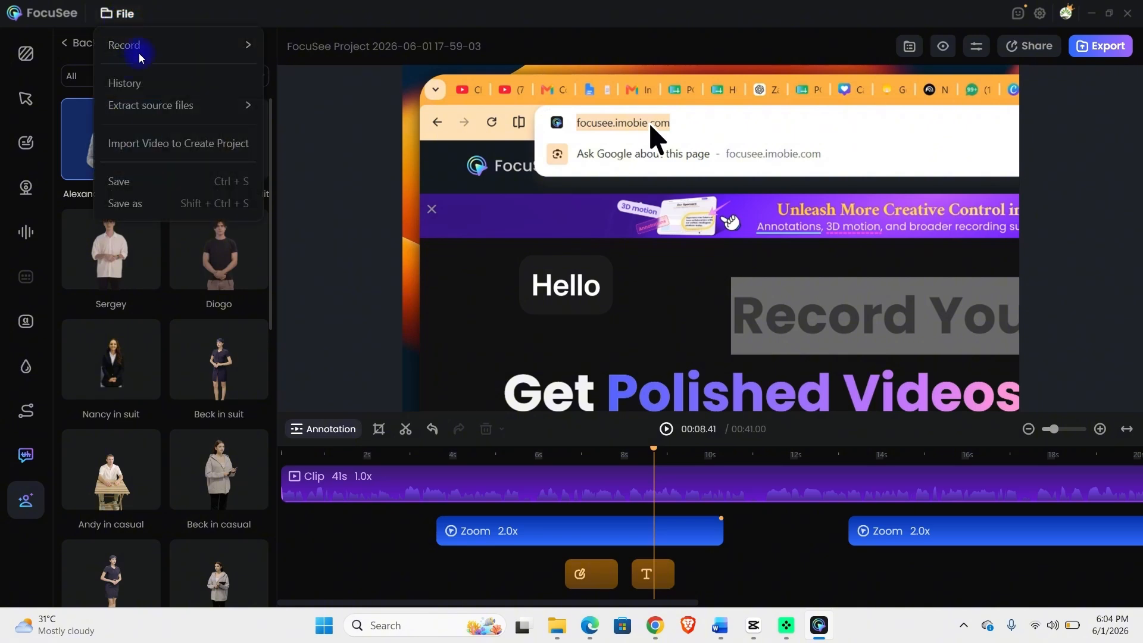
mouse_move(143, 48)
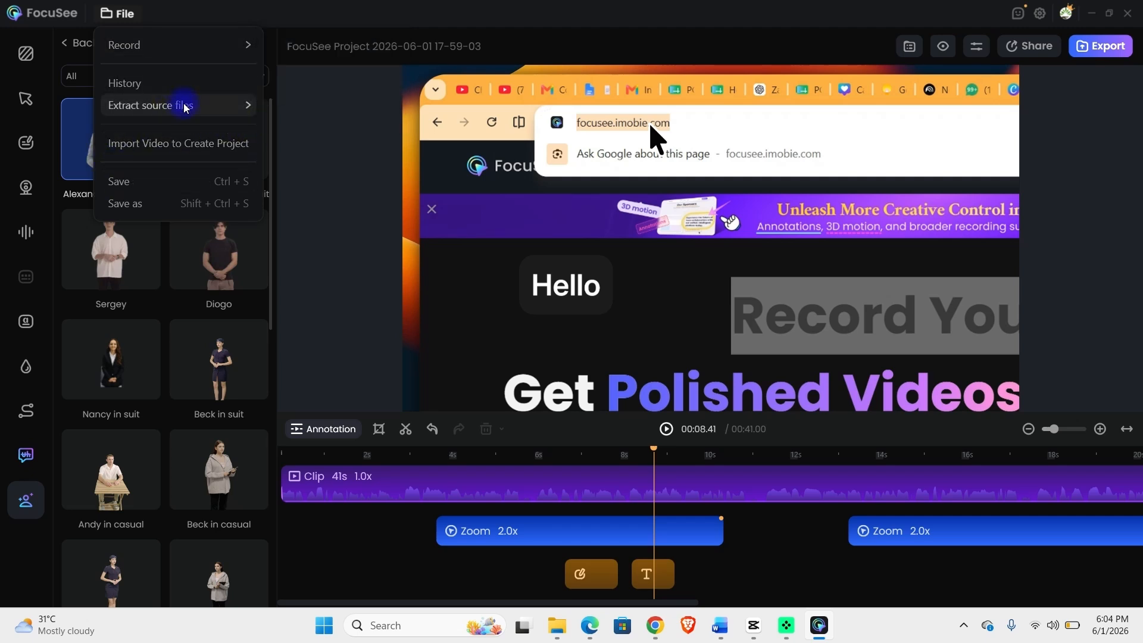
mouse_move(200, 115)
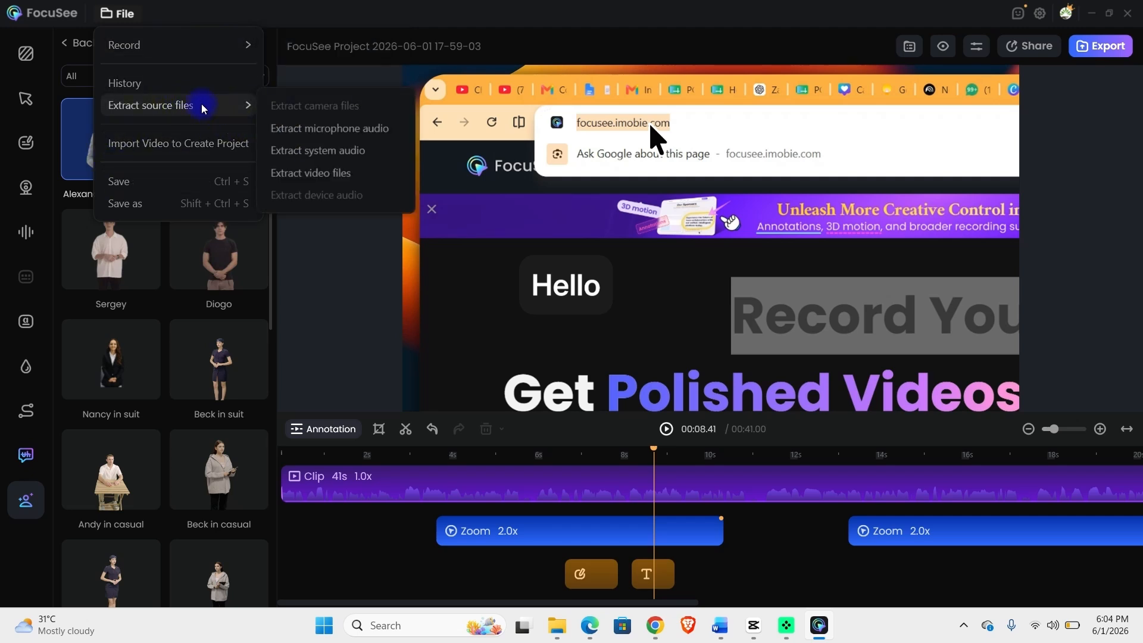
left_click(531, 10)
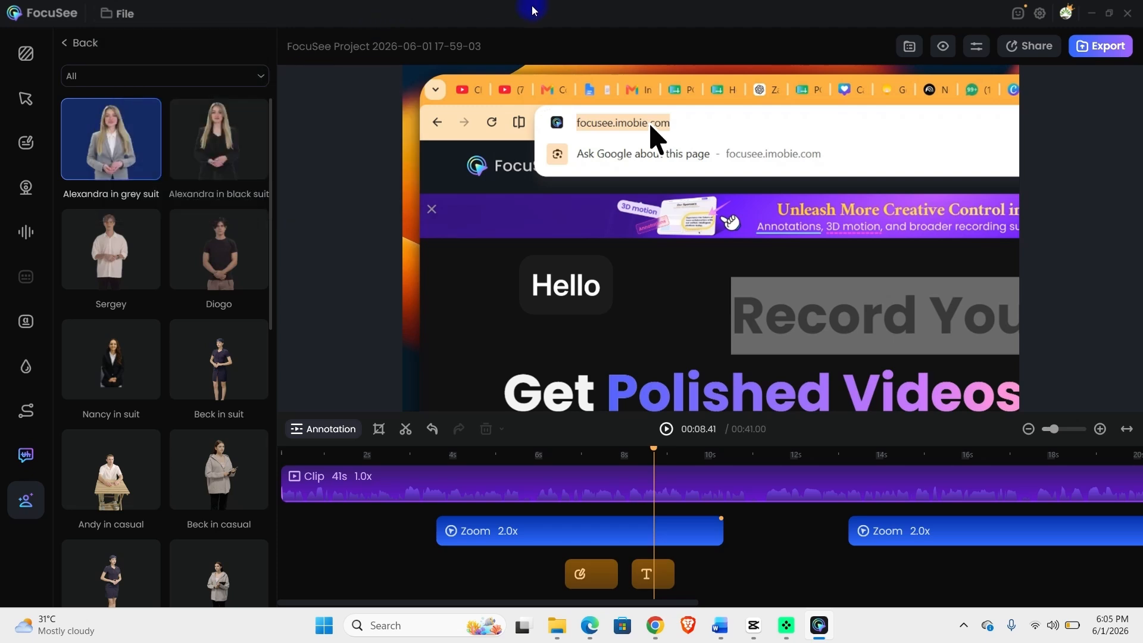
mouse_move(1023, 49)
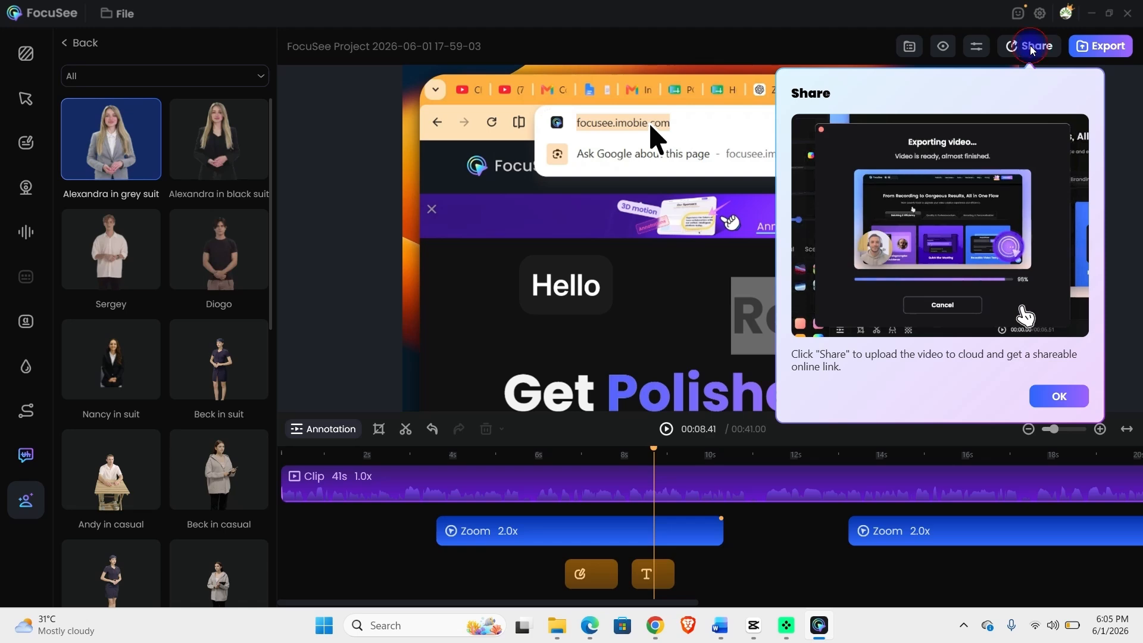
left_click(1031, 49)
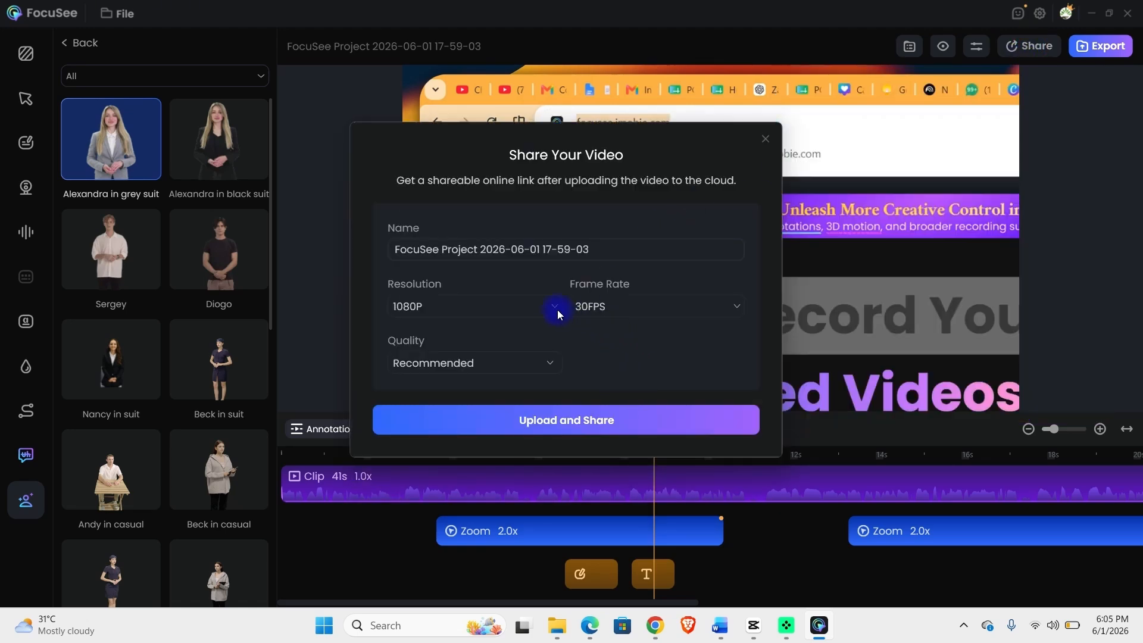
left_click(546, 247)
left_click(765, 139)
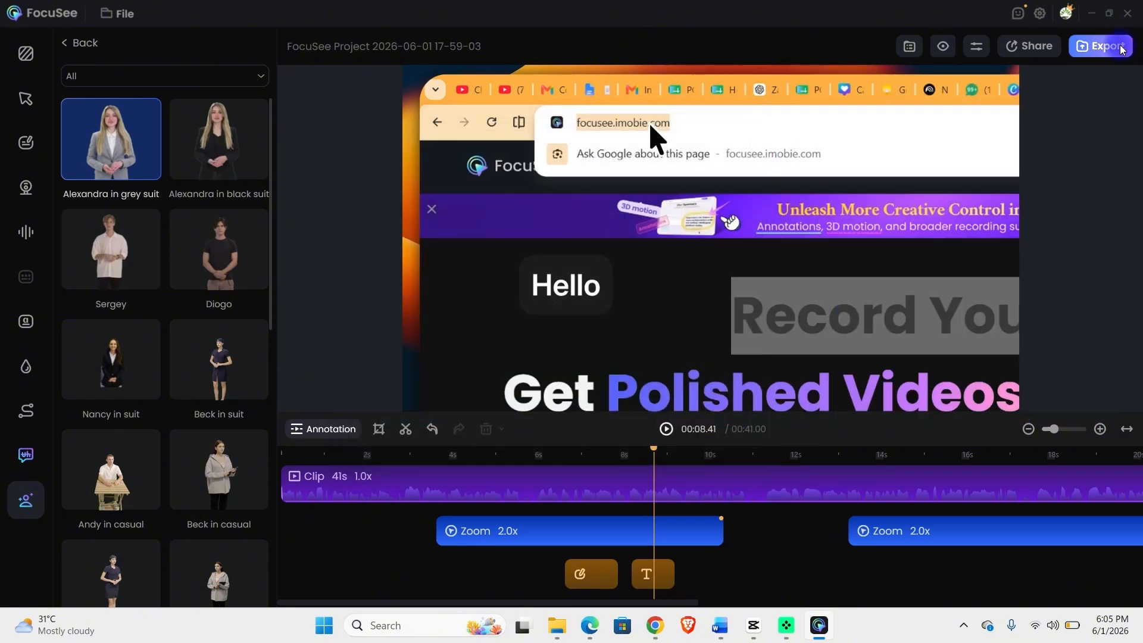
Name the export 'Trial' and set its save location to the Toastmasters international folder.
left_click(1126, 50)
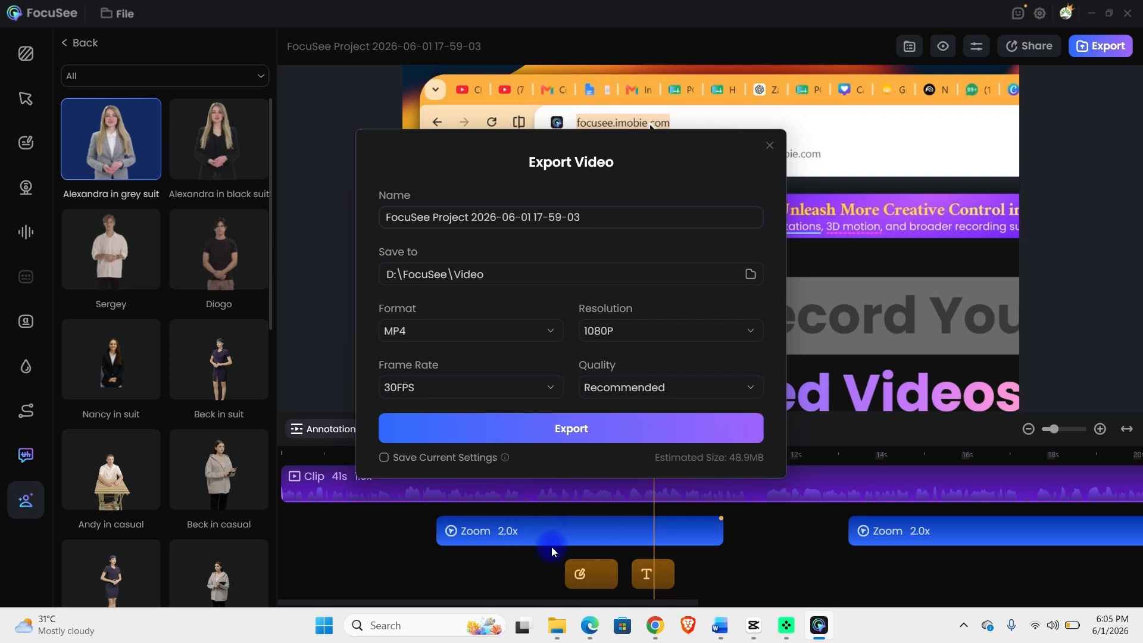
double_click(591, 221)
triple_click(592, 226)
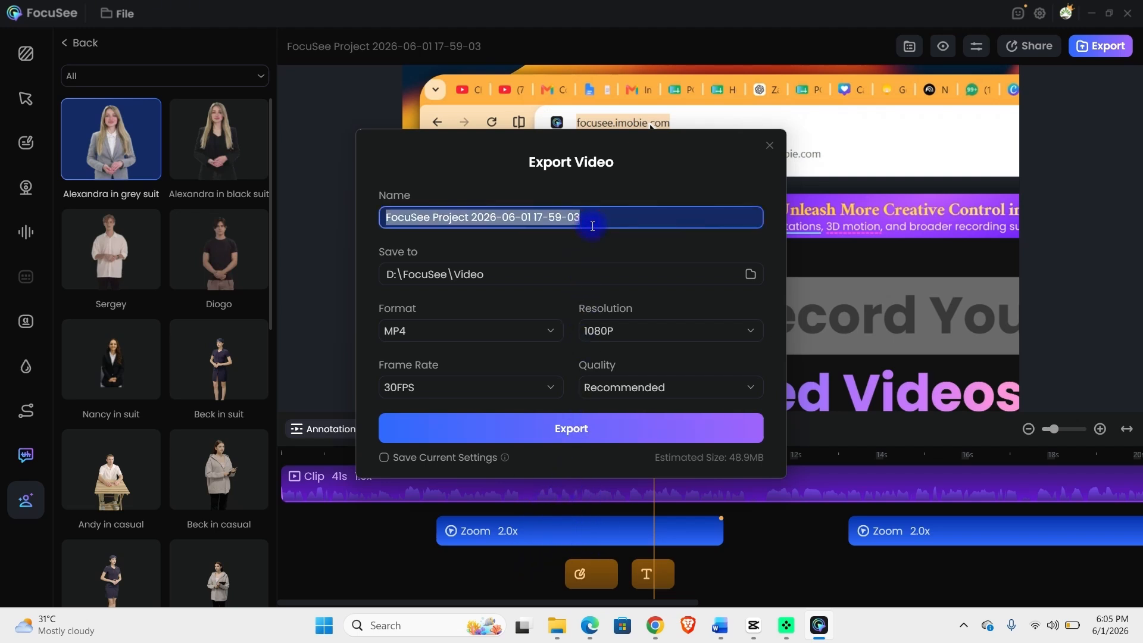
type("Trial")
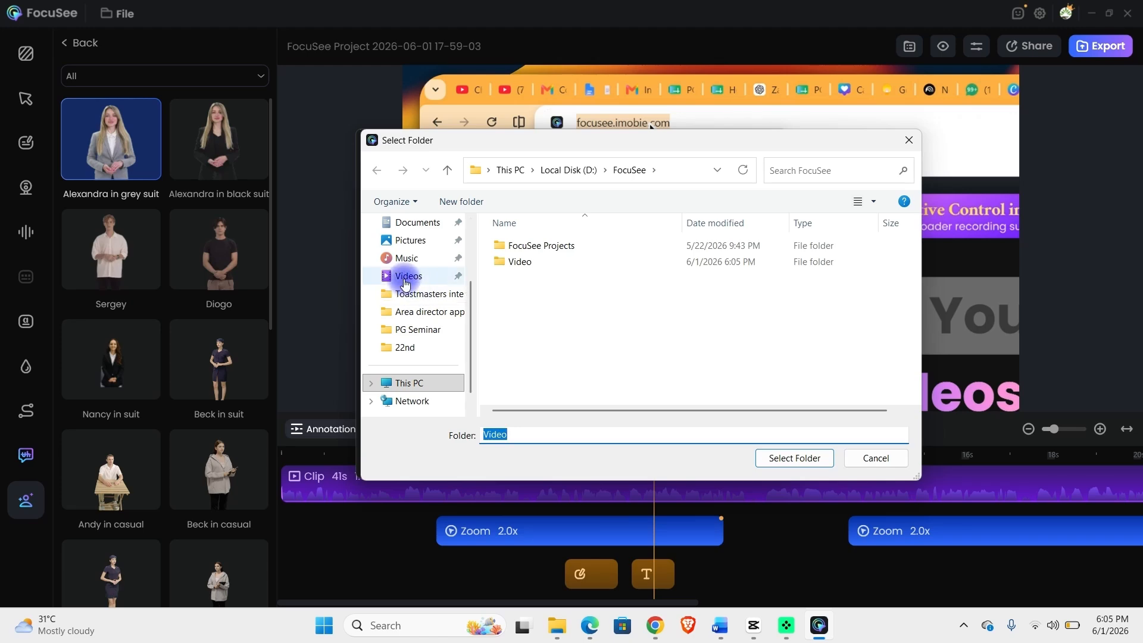
left_click(420, 294)
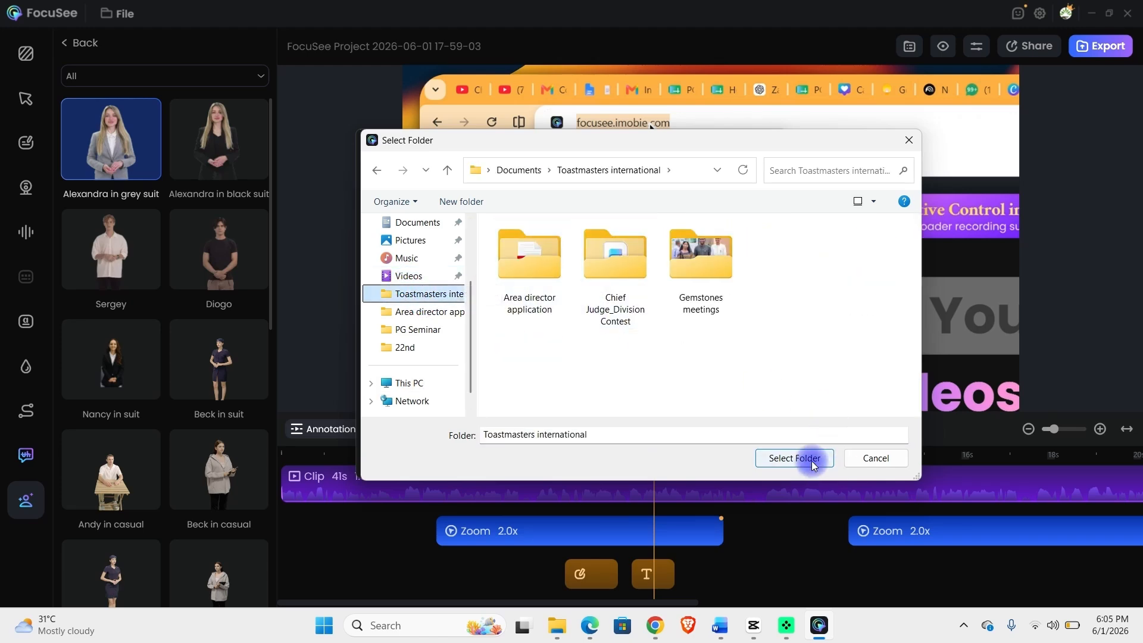
left_click(794, 458)
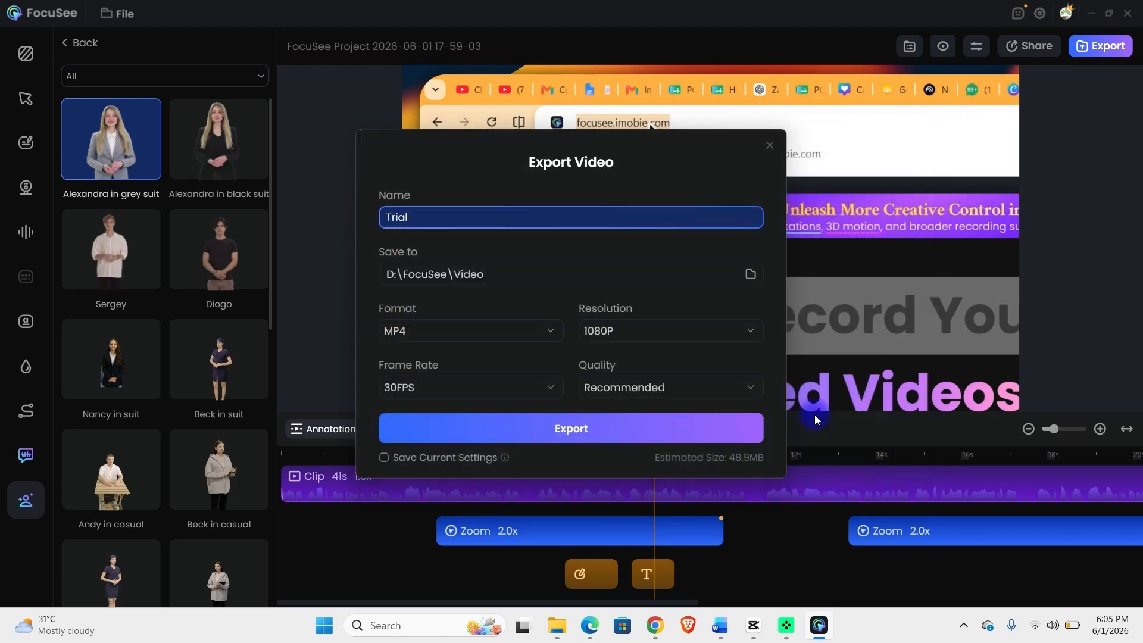
Keep MP4, 30FPS, 1080P and Recommended quality, then start the export.
left_click(455, 334)
left_click(458, 336)
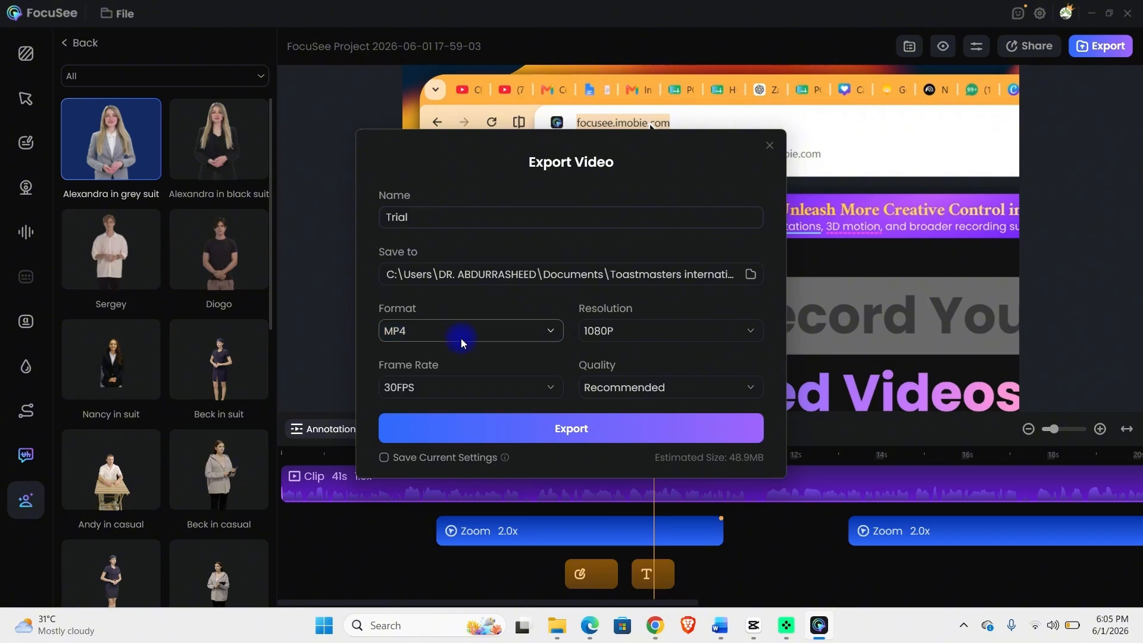
left_click(469, 384)
left_click(470, 384)
left_click(609, 334)
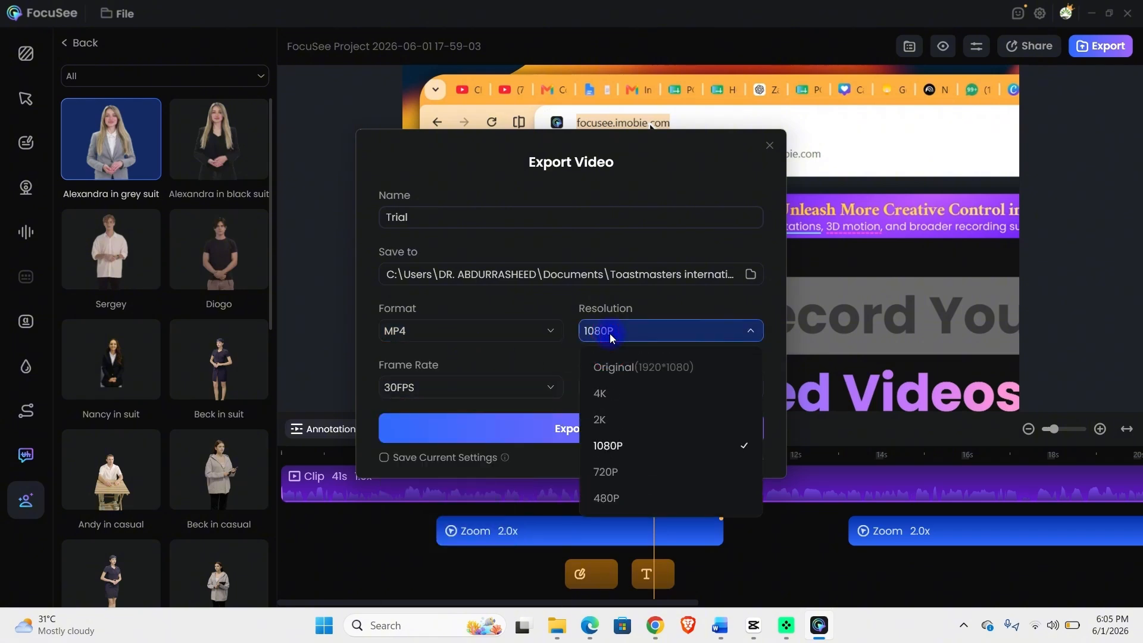
left_click(609, 333)
left_click(622, 394)
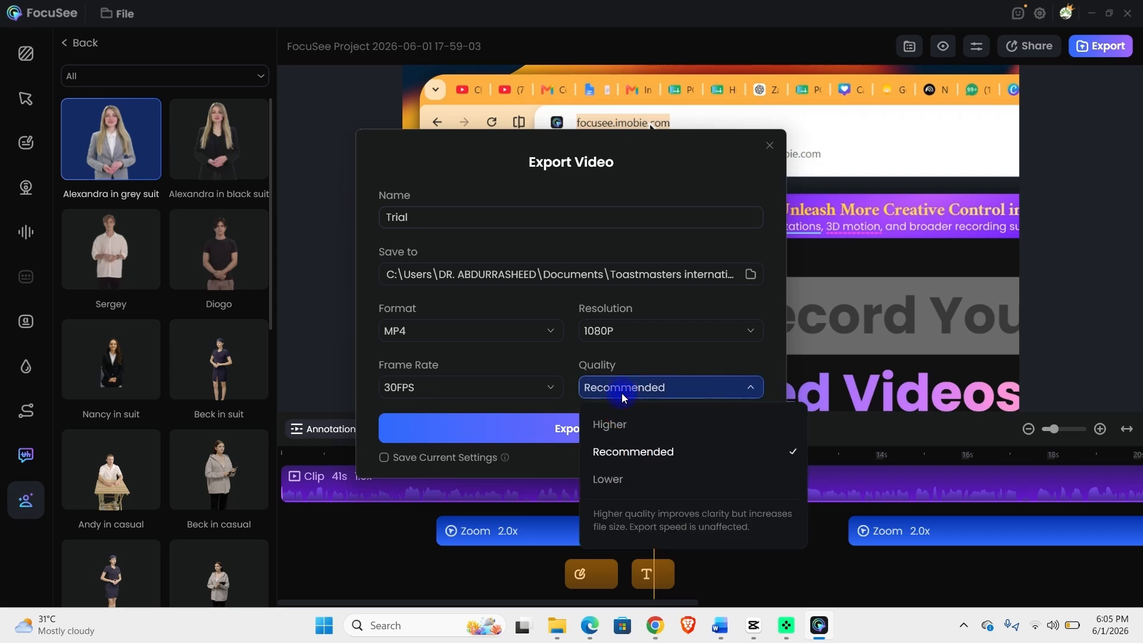
left_click(623, 392)
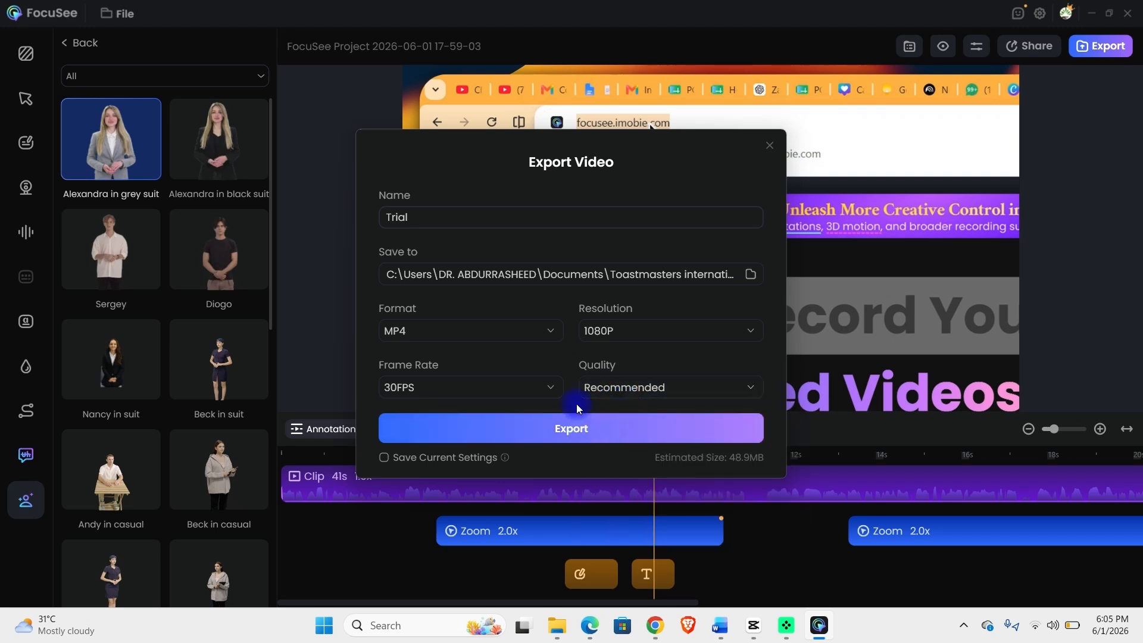
left_click(536, 431)
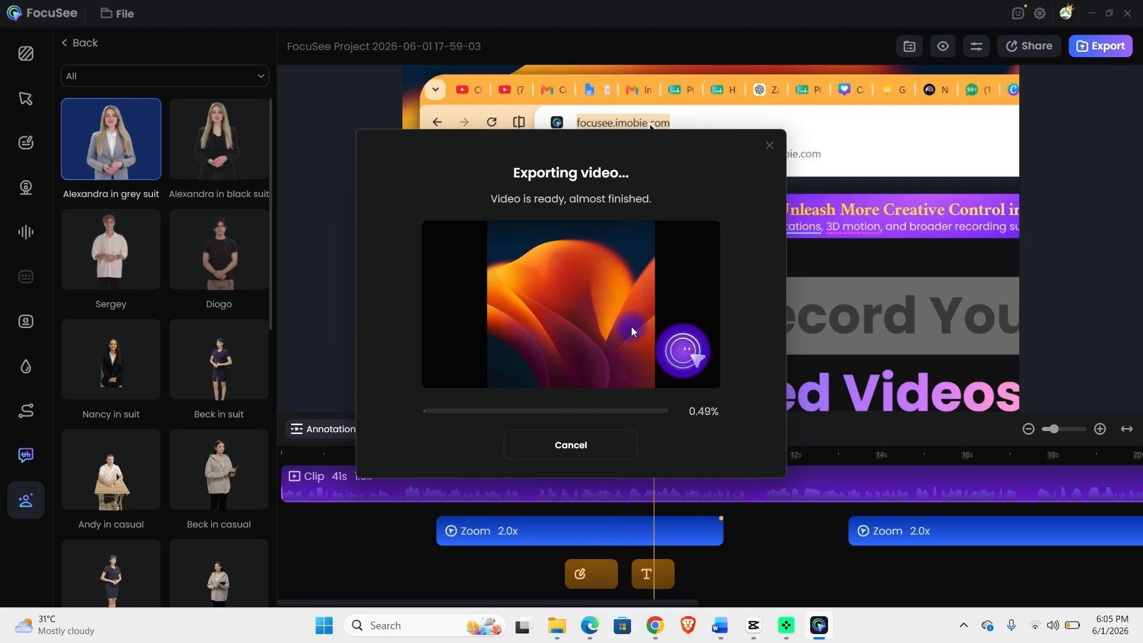
Let the Trial export finish, dismiss the success message, and show the microphone and system audio settings.
left_click_drag(475, 152, 821, 162)
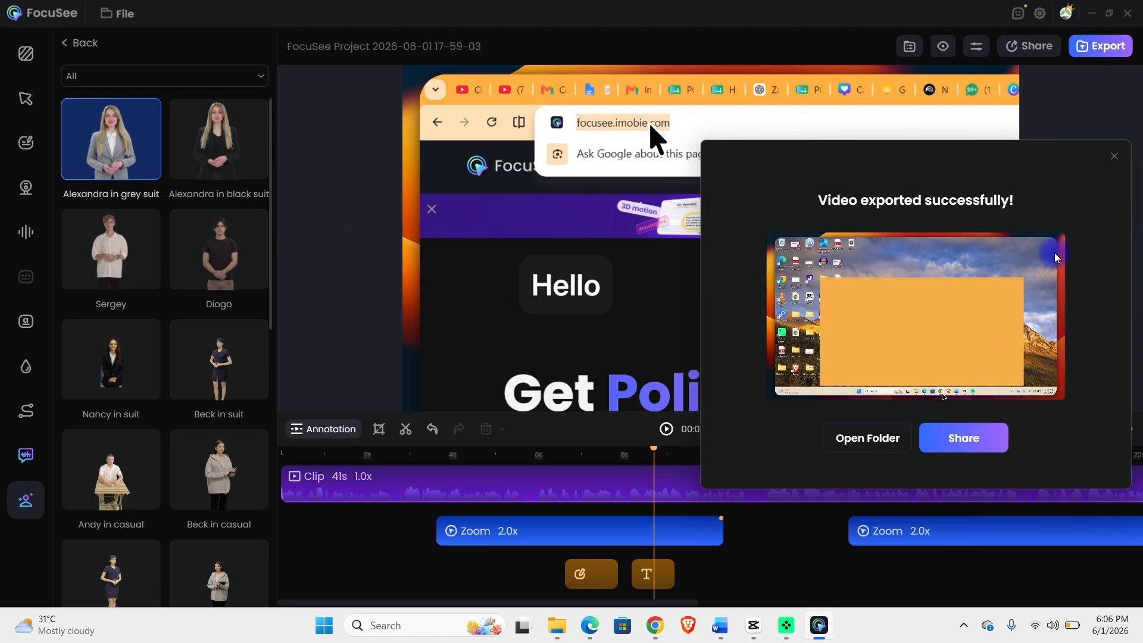
left_click(1113, 155)
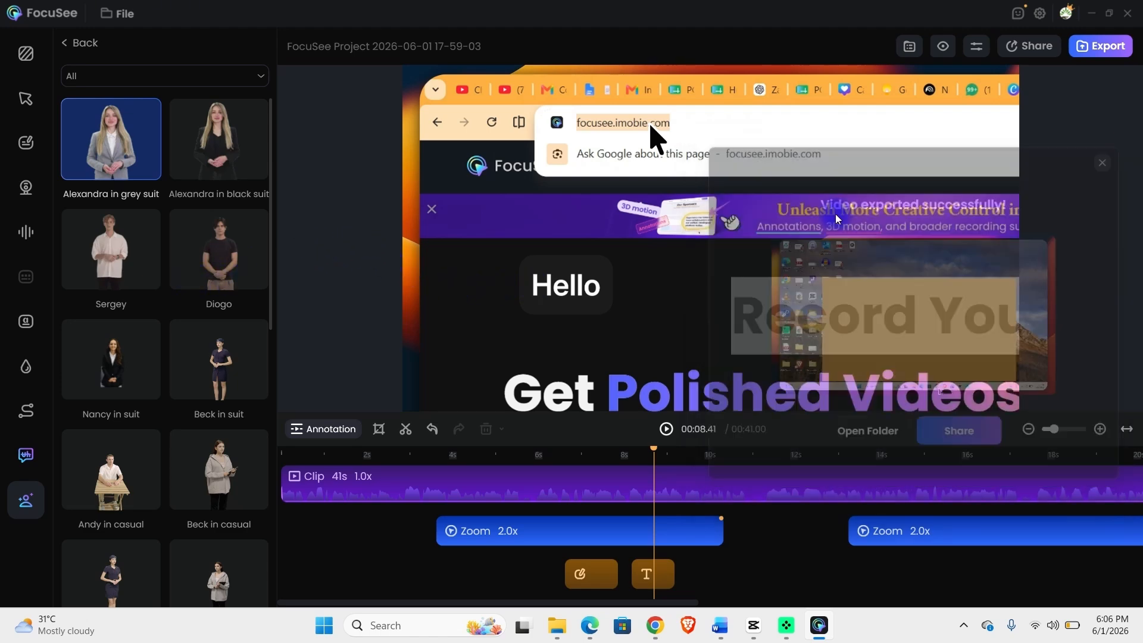
left_click(27, 229)
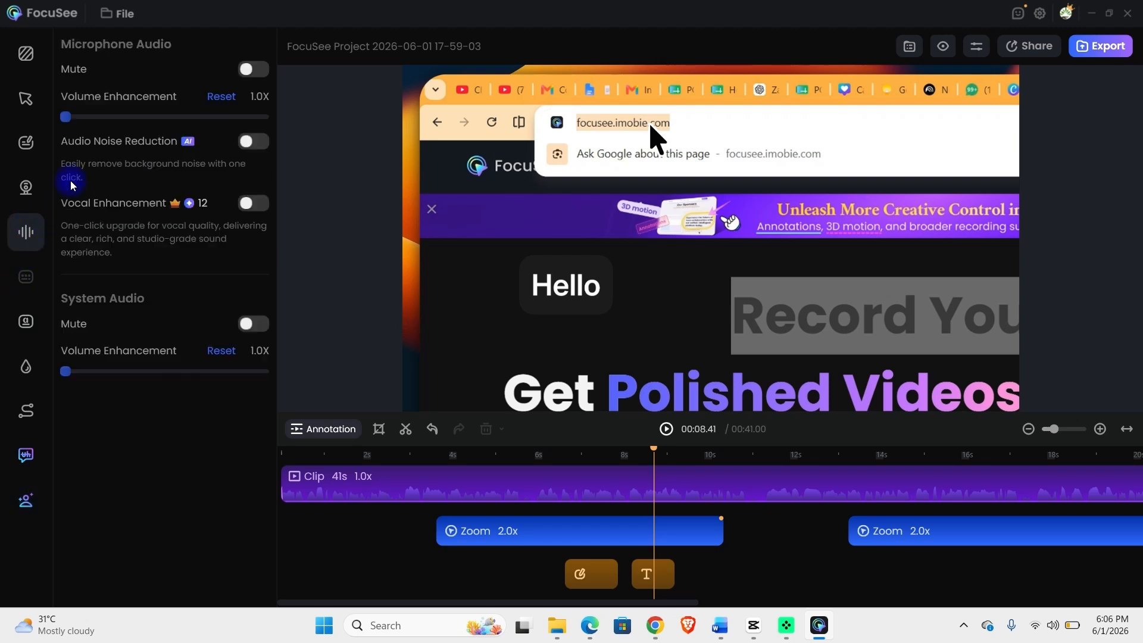